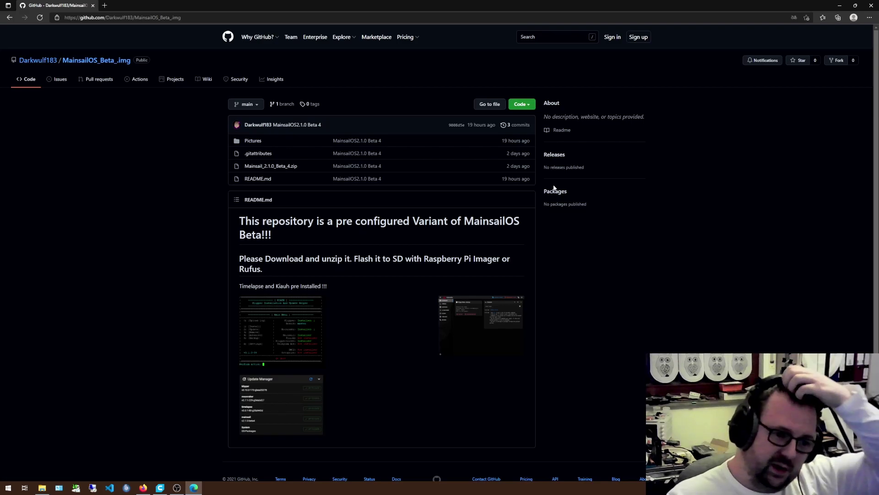
- View the Update Manager picture from the README, dismiss the translation prompt, and return to the repository's code page
left_click(310, 411)
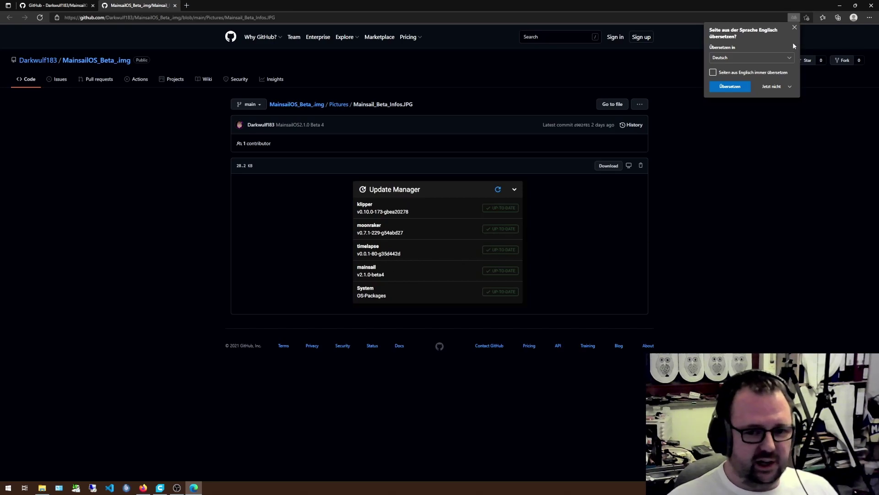
left_click(795, 27)
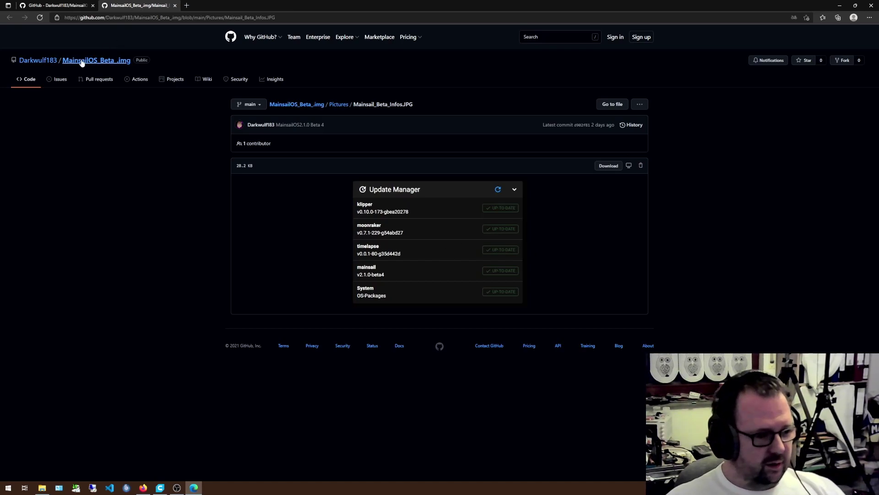
left_click(28, 81)
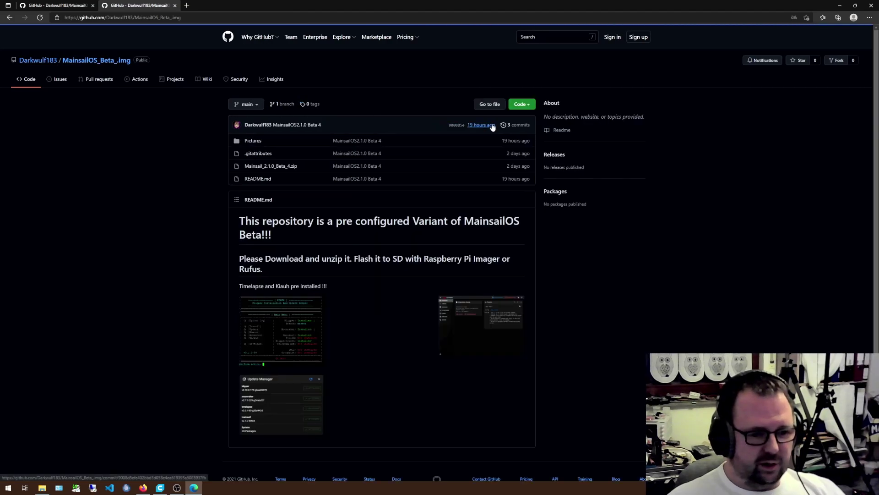
- Download the MainsailOS_Beta_.img repository as a ZIP archive and cancel that download
left_click(521, 104)
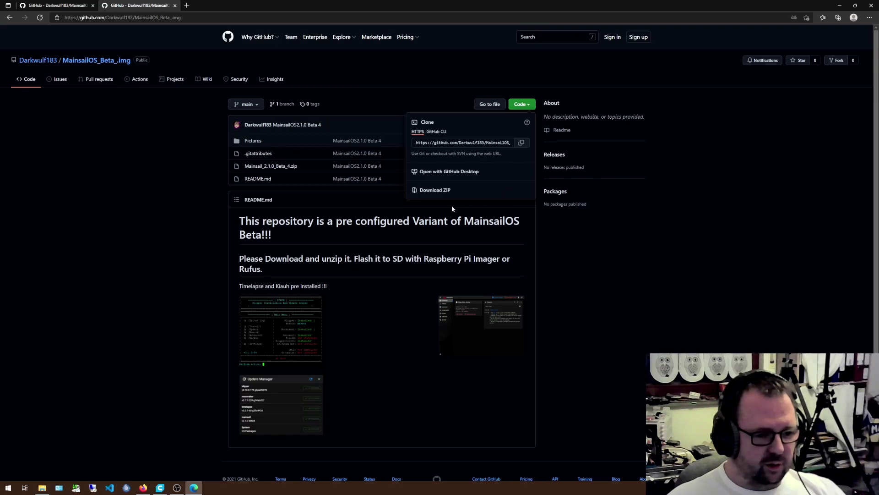
left_click(434, 191)
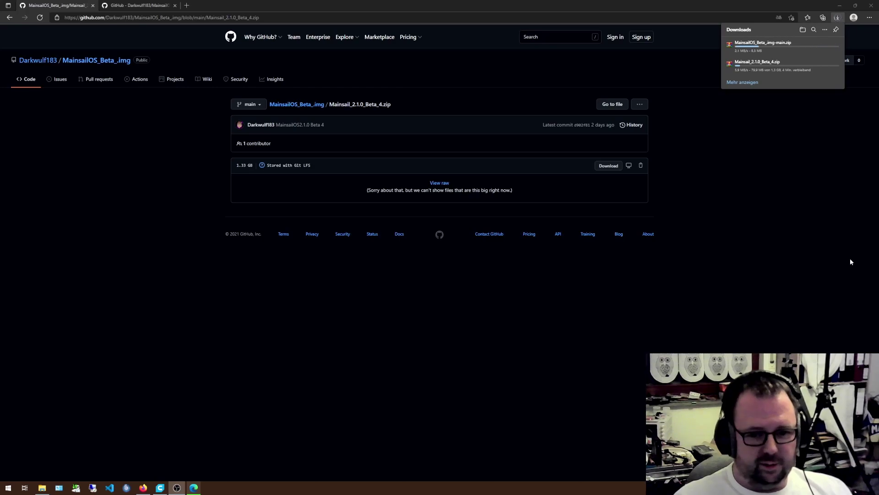
left_click(835, 45)
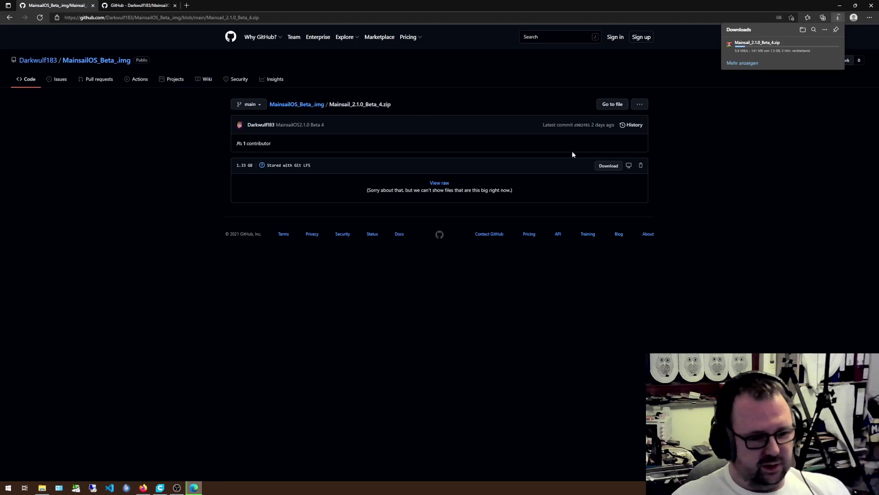
- Return to the repository's code page and cancel the running Mainsail_2.1.0_Beta_4.zip download
left_click(37, 83)
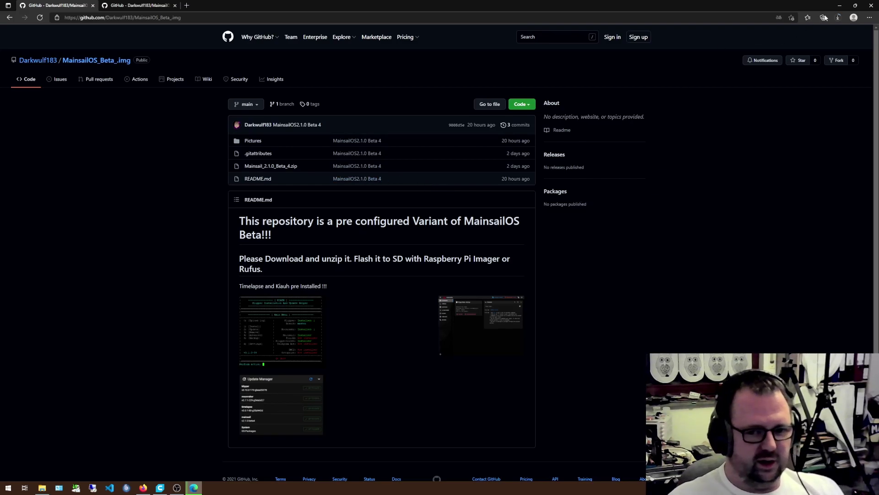
left_click(838, 17)
left_click(832, 44)
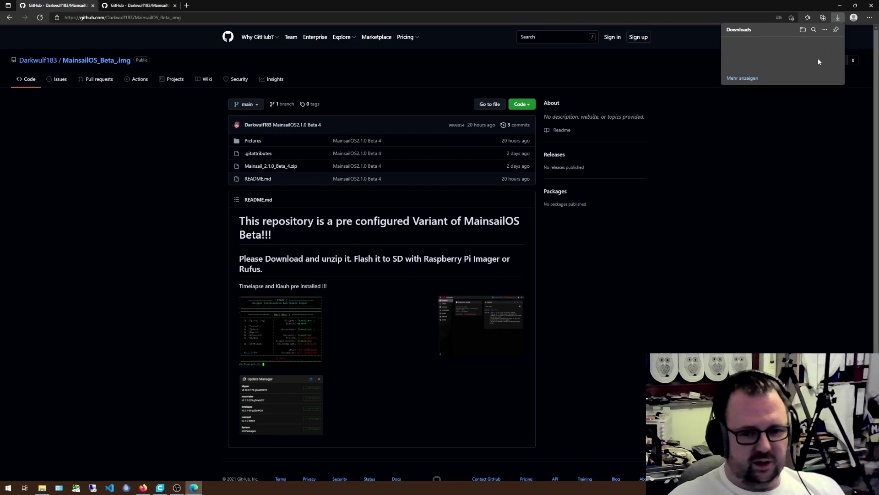
left_click(770, 145)
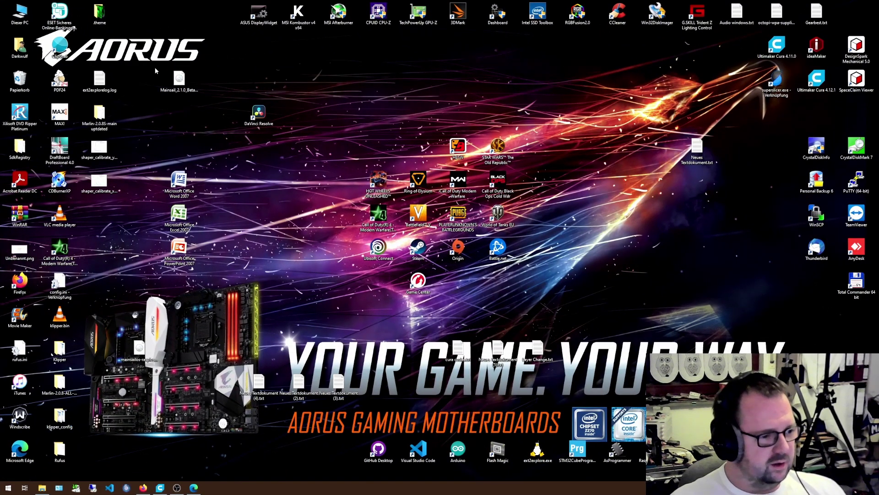
- Switch to Rufus and load the Mainsail_2.1.0_Beta_4.img file from the desktop as the boot image
left_click(193, 89)
left_click_drag(193, 89, 667, 260)
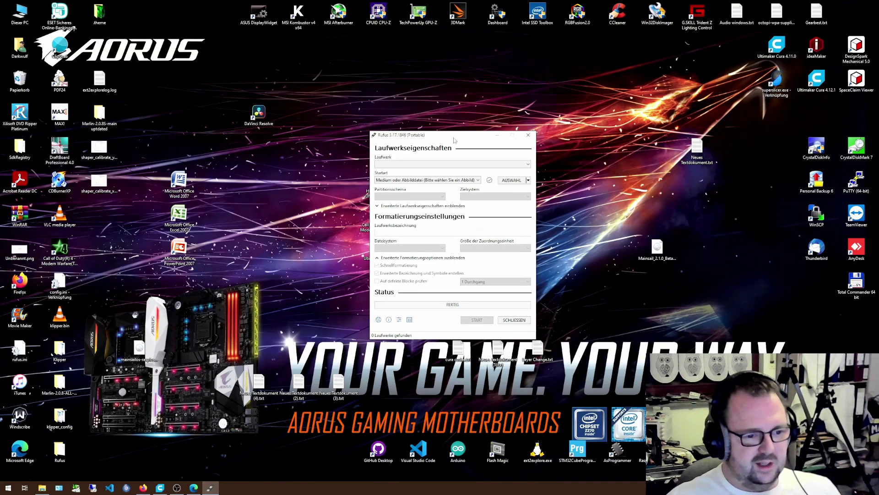
left_click_drag(456, 140, 415, 133)
left_click_drag(662, 248, 373, 186)
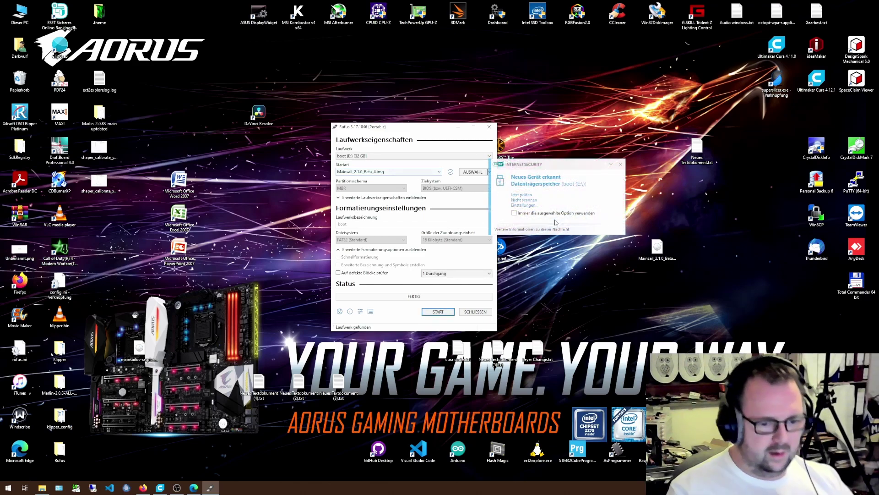
- Dismiss the new-device security notice and start writing Mainsail_2.1.0_Beta_4.img to the 32 GB boot (E:) drive
left_click(621, 164)
left_click_drag(424, 130, 410, 85)
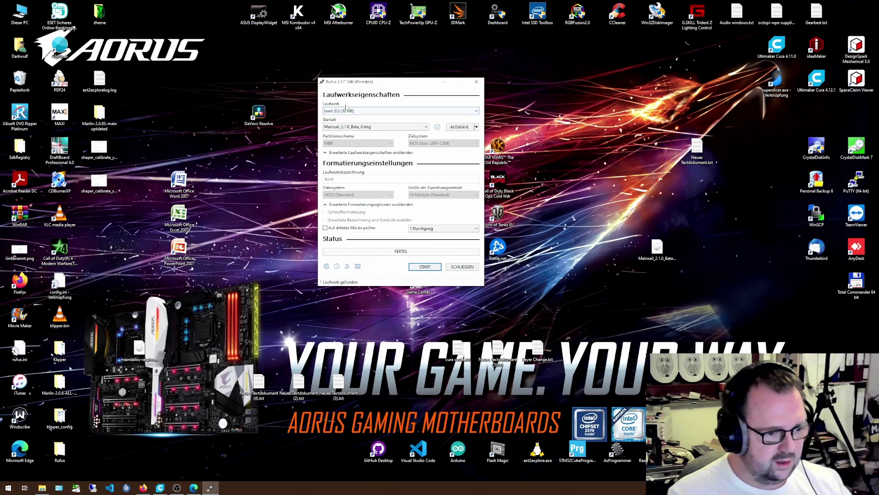
left_click(435, 266)
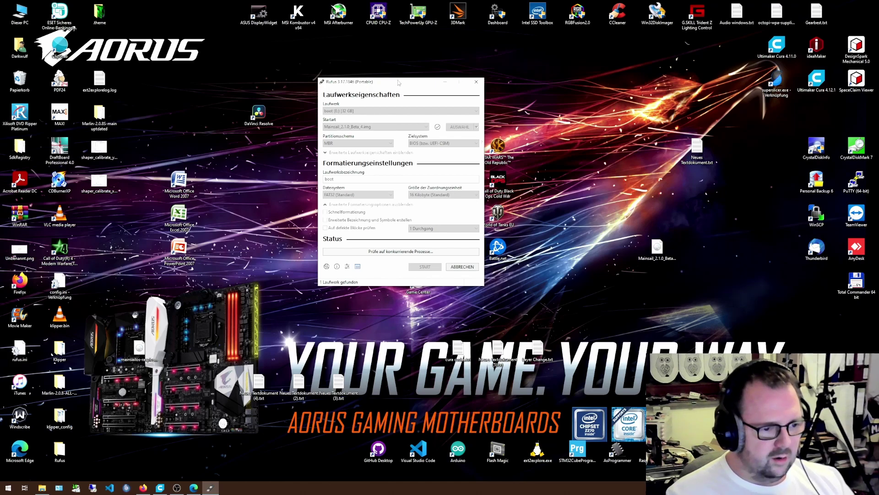
left_click_drag(398, 83, 403, 85)
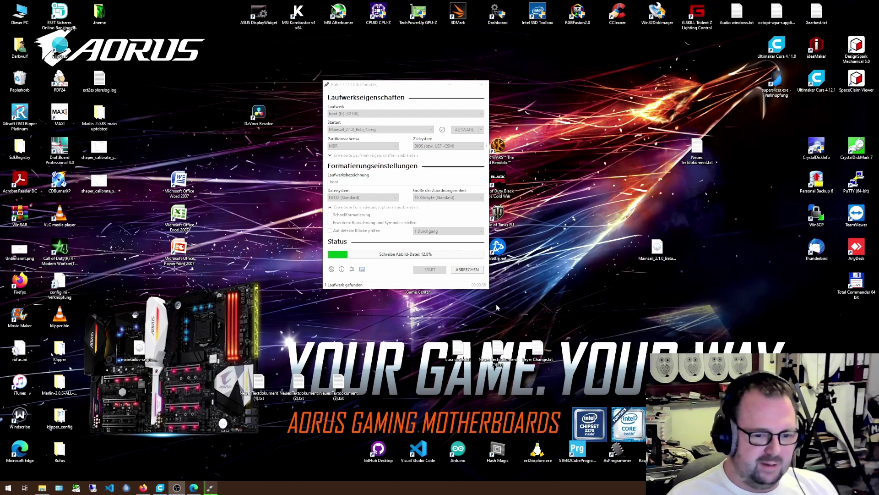
- Check the properties of the Mainsail_2.1.0_Beta_4.img file on the desktop and close them without changes
right_click(664, 259)
left_click(696, 433)
left_click_drag(698, 266, 578, 119)
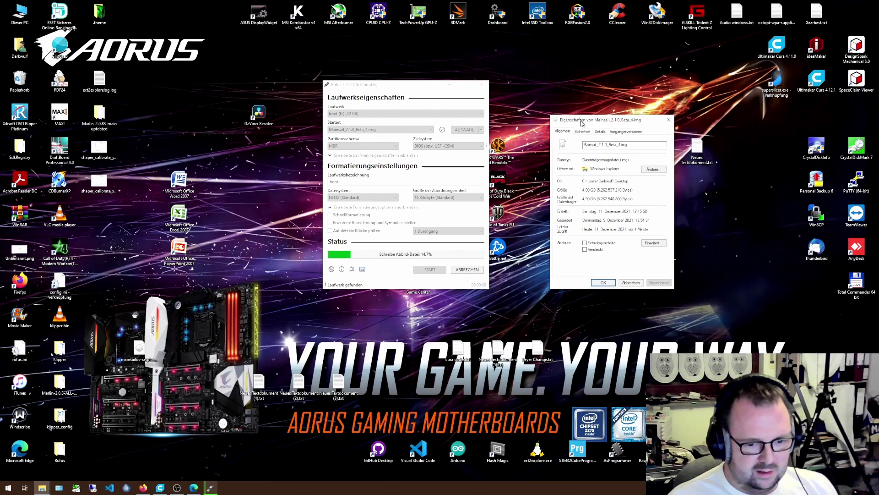
left_click(629, 279)
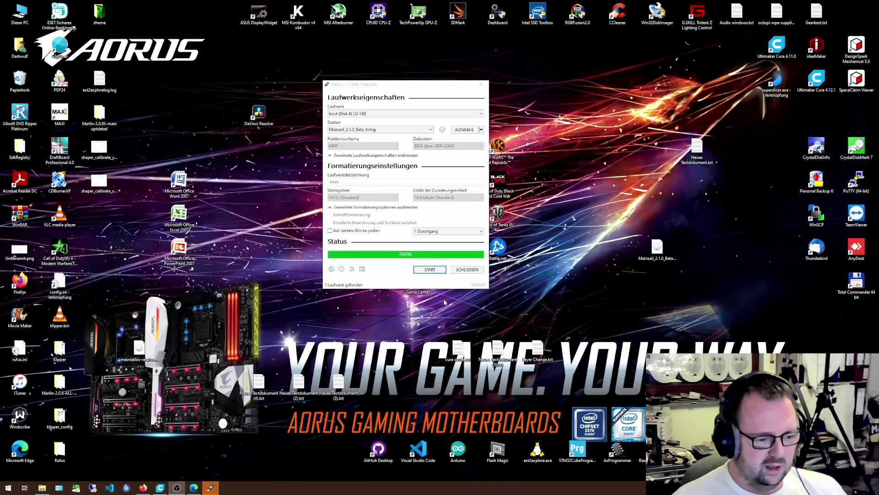
- Close Rufus after the image has been written to the card
left_click_drag(393, 85, 441, 119)
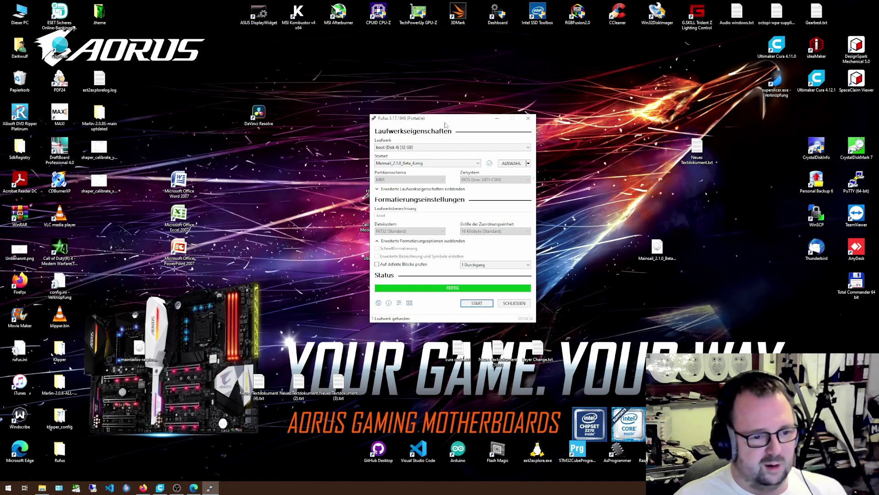
left_click_drag(446, 122, 430, 107)
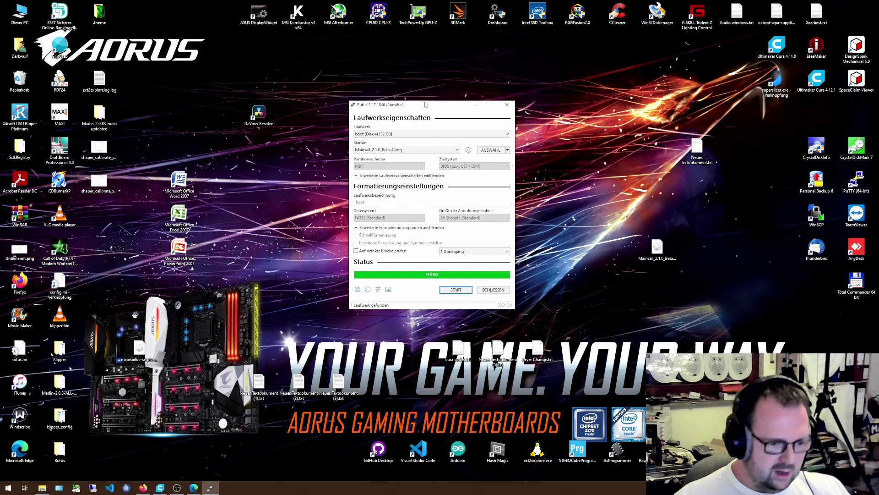
left_click(501, 293)
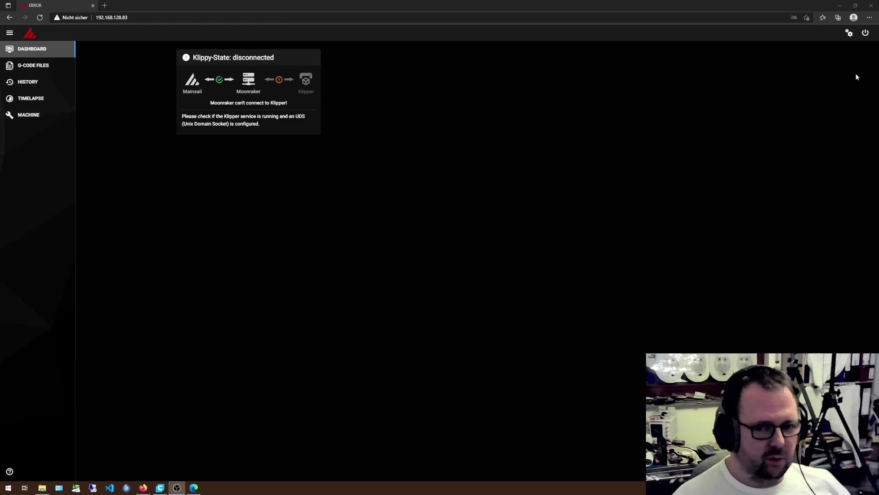
- Restart the host from the Mainsail web interface and retry the connection to Moonraker
left_click(865, 33)
left_click(840, 118)
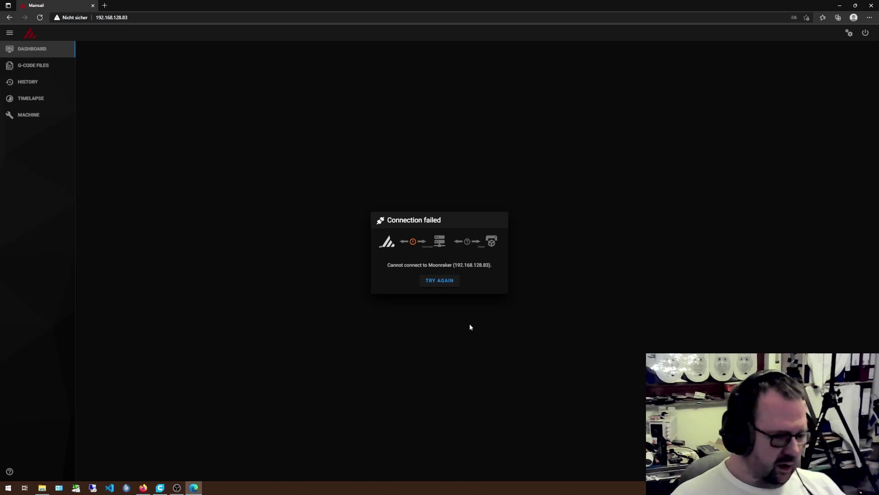
left_click(424, 281)
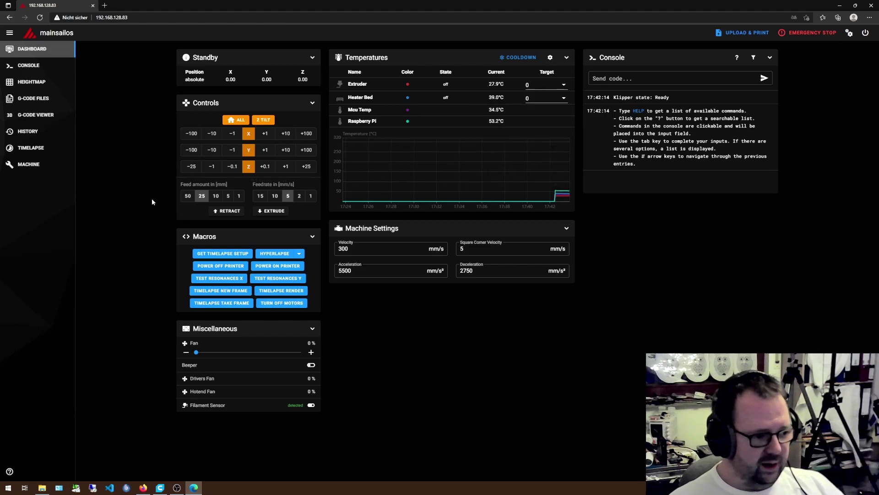
left_click(849, 36)
left_click_drag(391, 168, 756, 238)
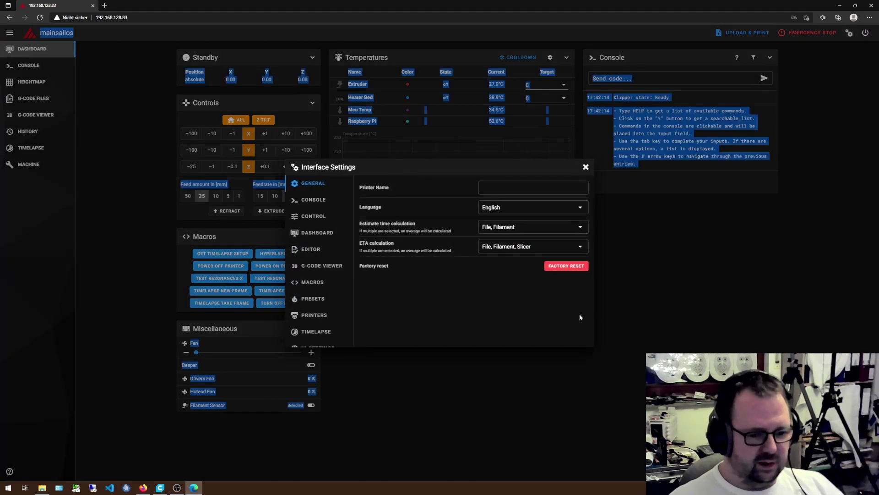
left_click(585, 167)
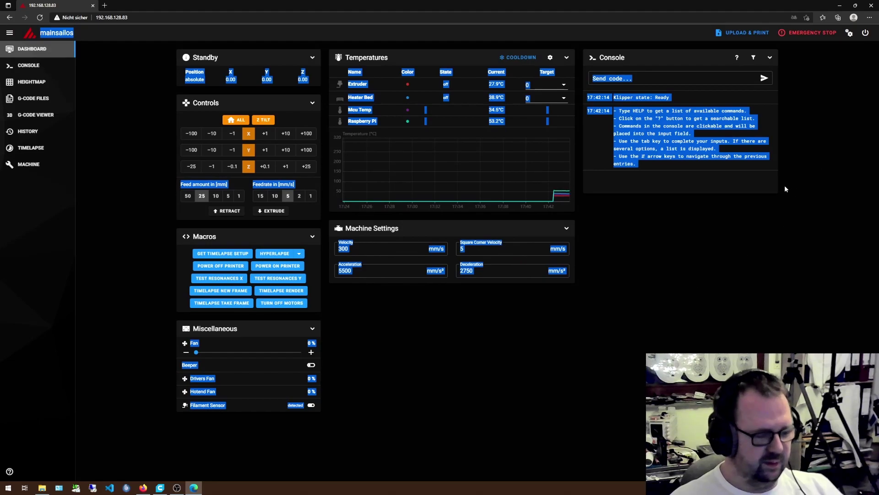
left_click(136, 16)
key("Return")
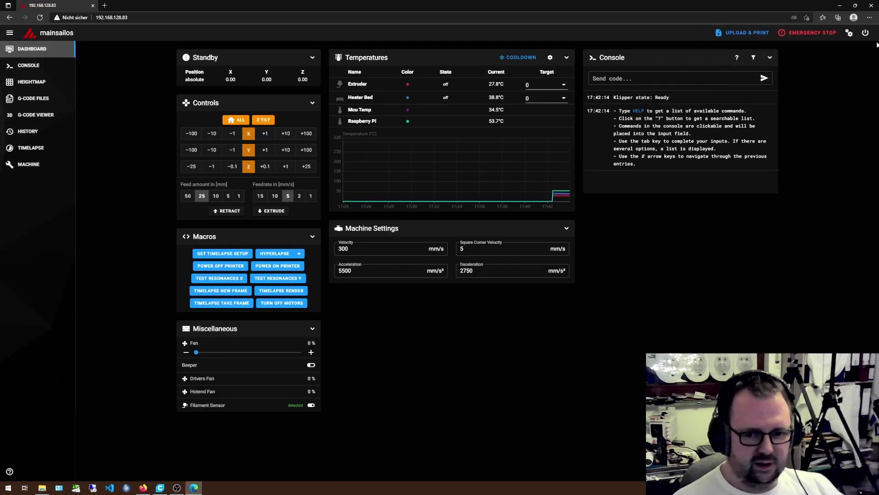
- Add a webcam named CAM! in the interface settings, keeping the default stream and snapshot URLs, and close the settings
left_click(866, 33)
left_click(849, 33)
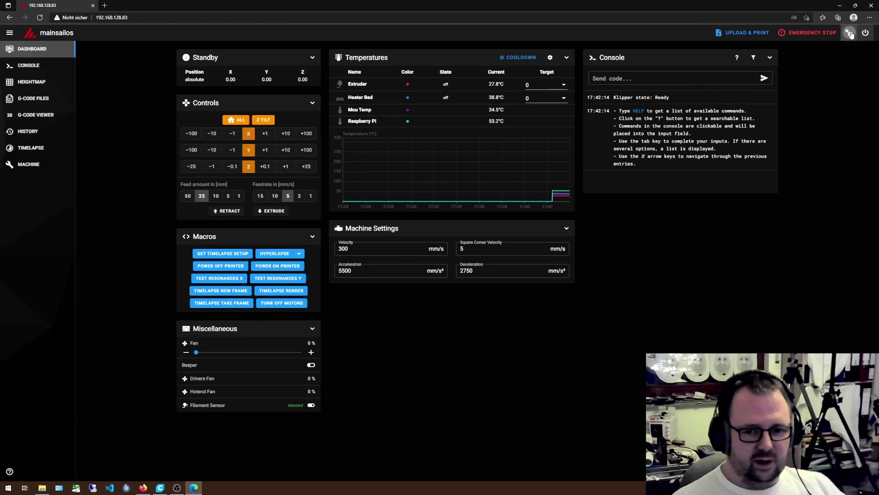
scroll(310, 250, "down", 1)
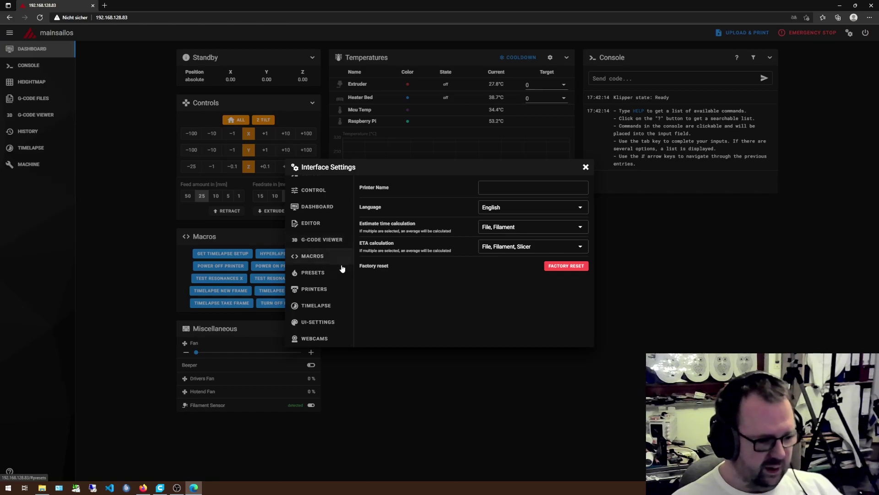
left_click(315, 339)
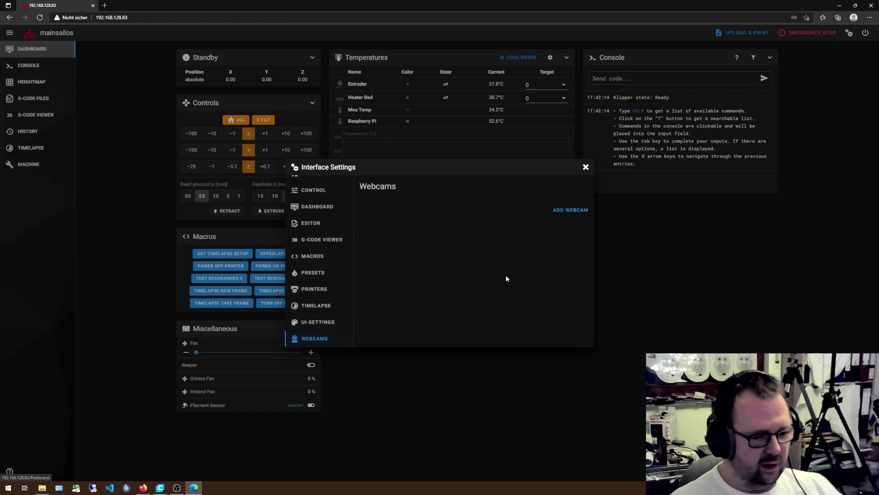
left_click(567, 212)
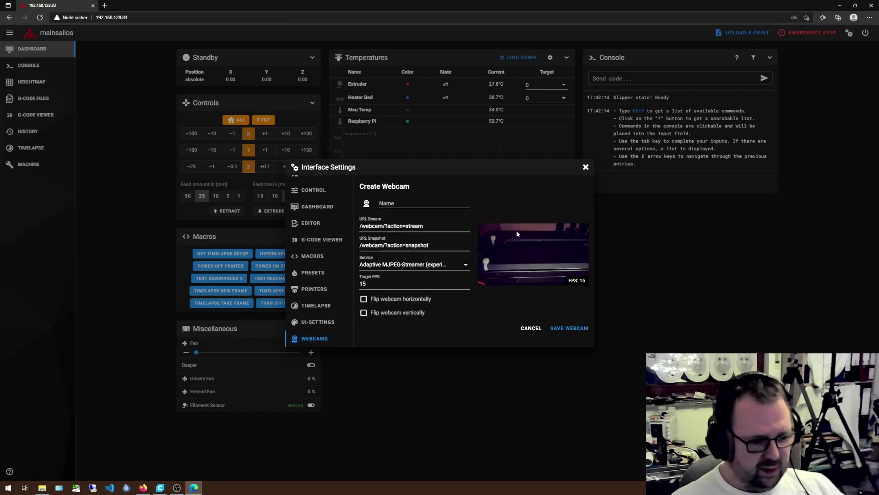
left_click(398, 204)
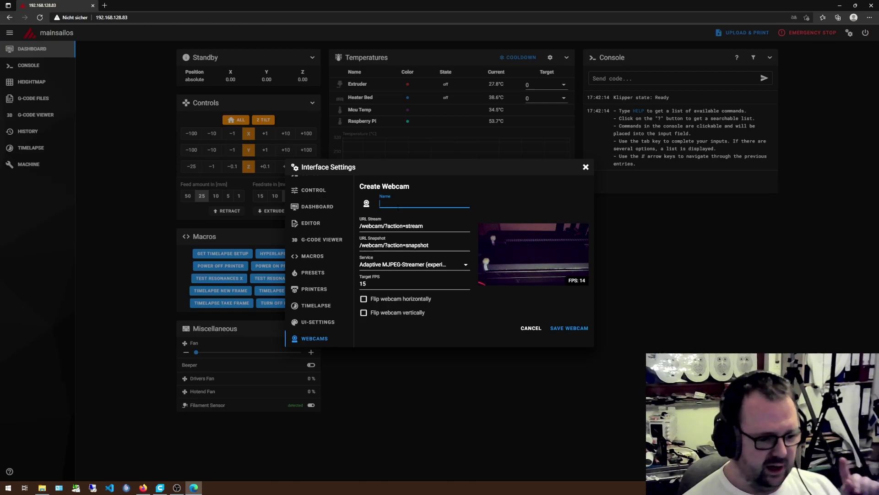
type("CAM")
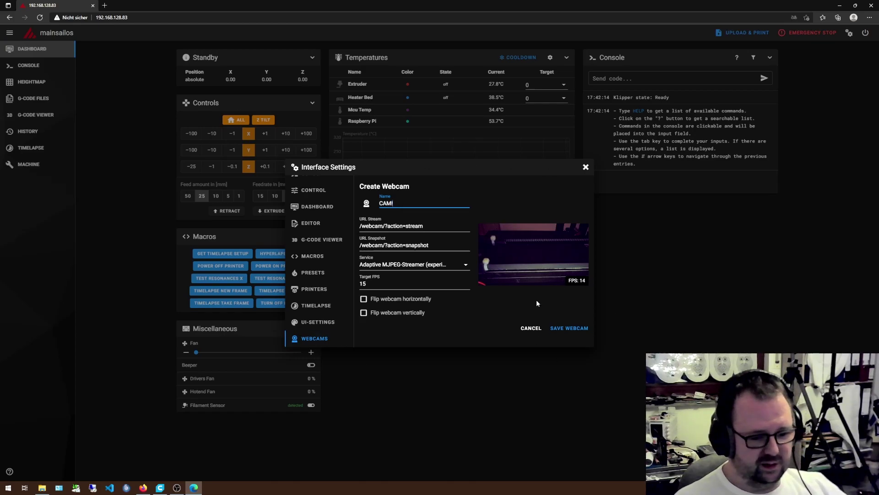
left_click(569, 328)
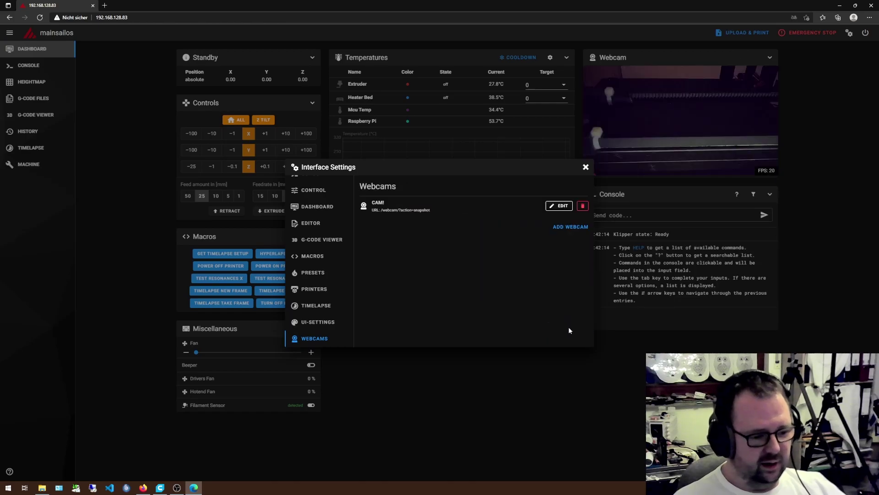
left_click(586, 168)
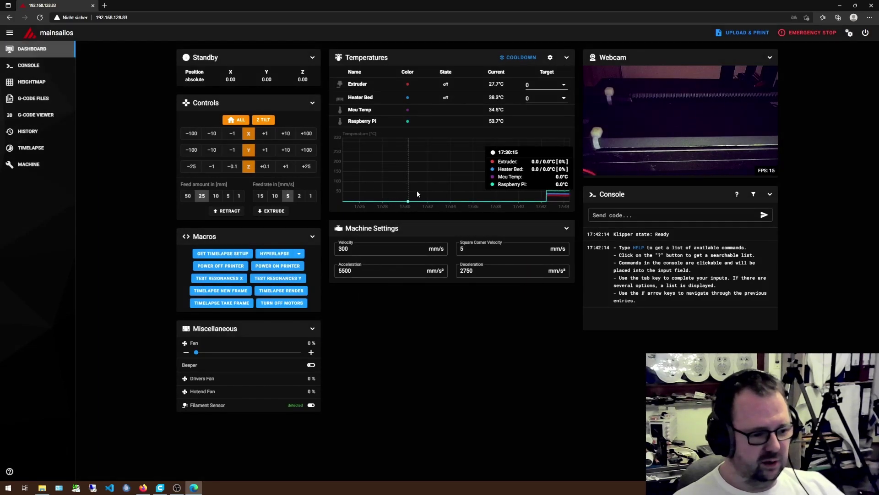
- Look through the G-code viewer, the G-code file list and the bed heightmap
left_click(48, 115)
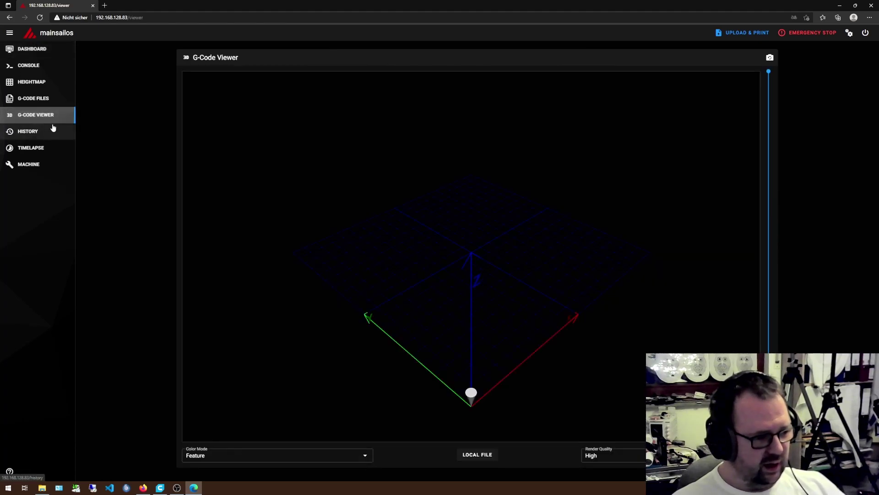
left_click(33, 99)
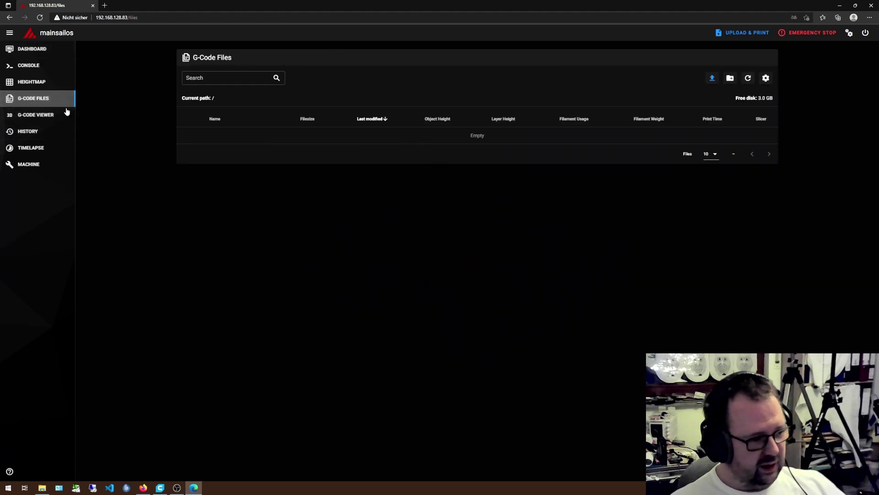
left_click(34, 82)
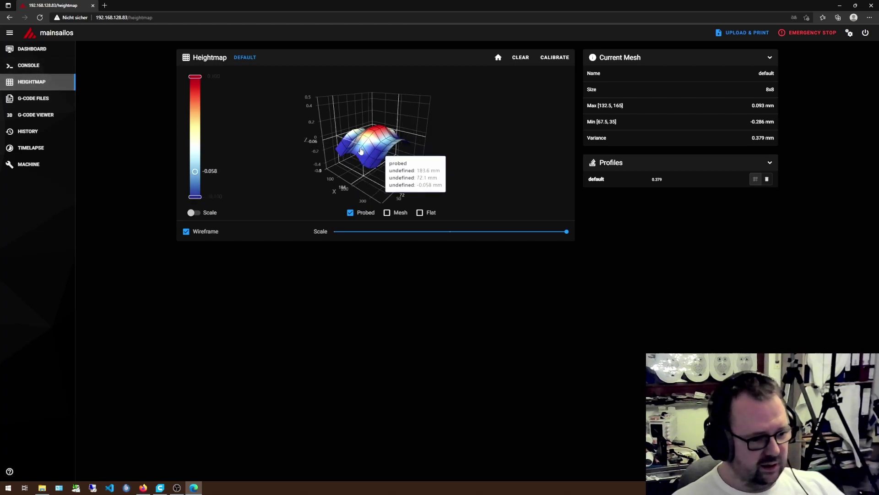
- Rotate the bed heightmap to view it from another side, and open the console page
mouse_move(420, 149)
left_mouse_down()
mouse_move(284, 154)
mouse_move(335, 169)
mouse_move(287, 166)
mouse_move(321, 174)
mouse_move(311, 181)
mouse_move(487, 195)
mouse_move(373, 163)
mouse_move(384, 155)
mouse_move(468, 169)
mouse_move(434, 101)
mouse_move(403, 151)
left_mouse_up()
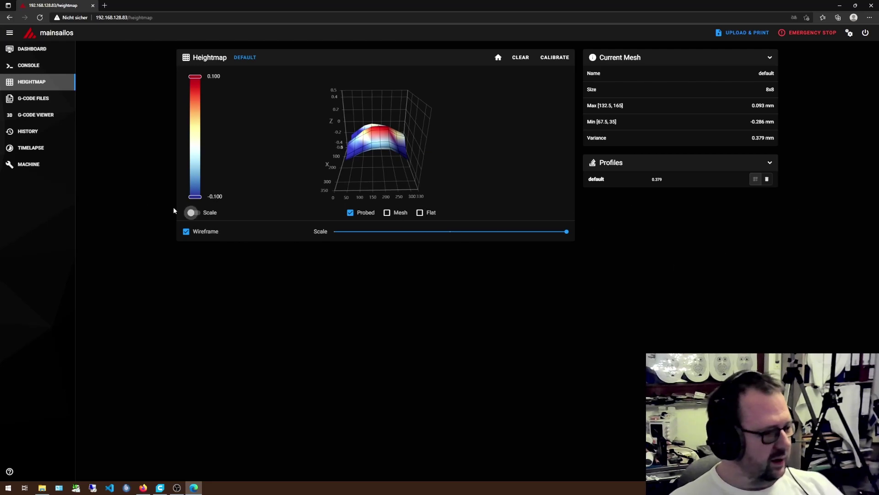
left_click(43, 65)
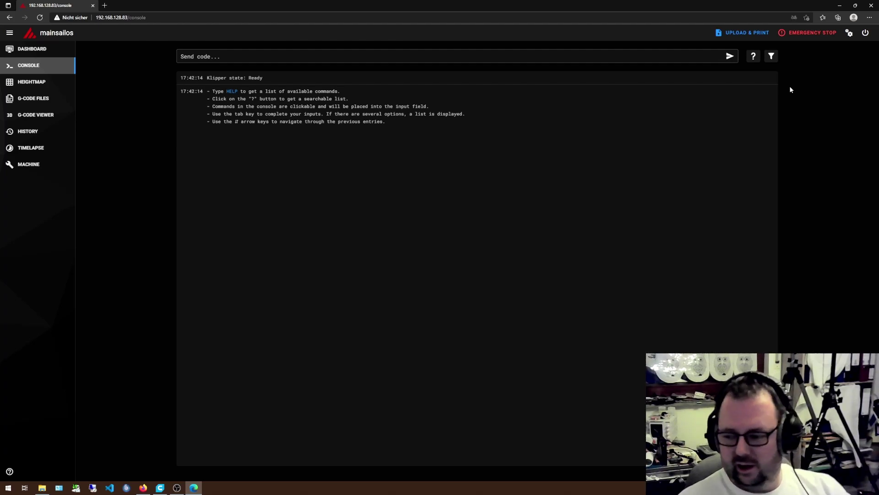
- Open the timelapse section of the interface settings and select CAM! as the timelapse camera
left_click(849, 32)
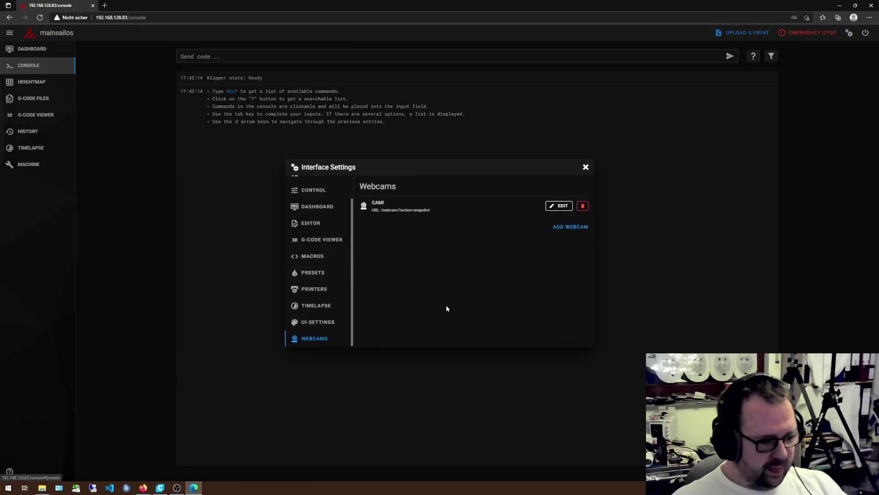
left_click(316, 305)
key("ctrl+a")
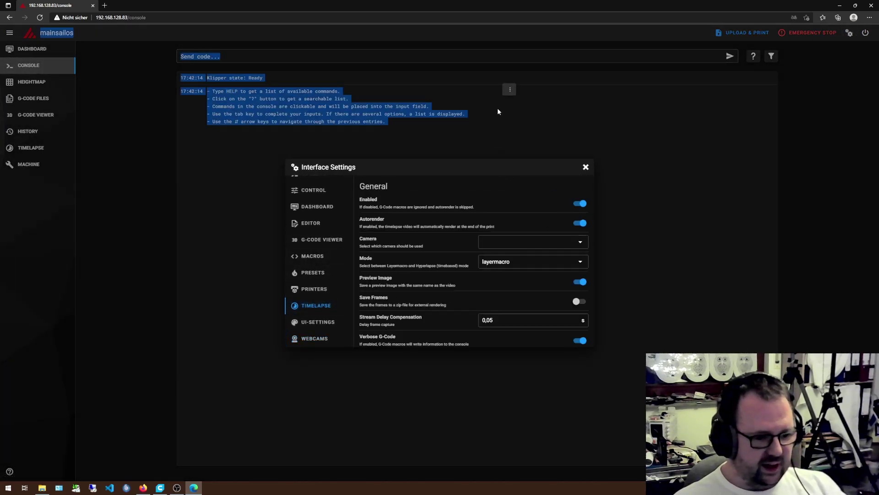
left_click(534, 163)
left_click(575, 242)
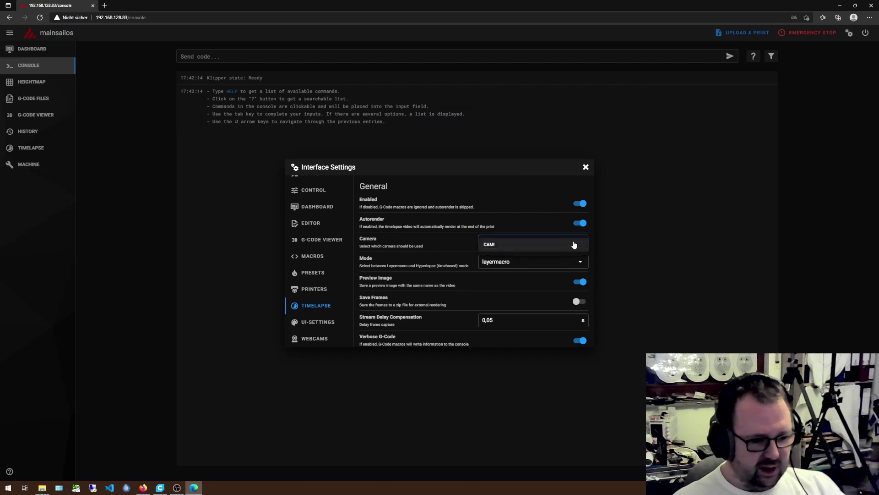
left_click(489, 245)
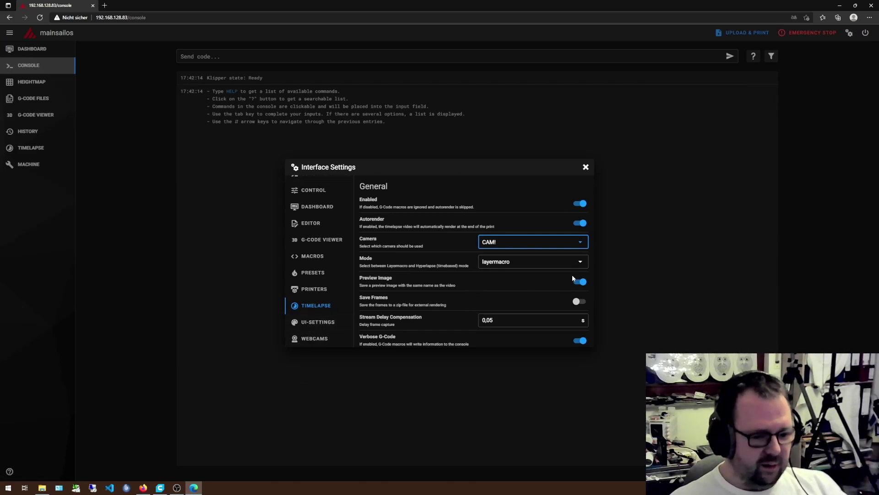
- Check the available timelapse modes and keep layermacro selected
left_click(580, 262)
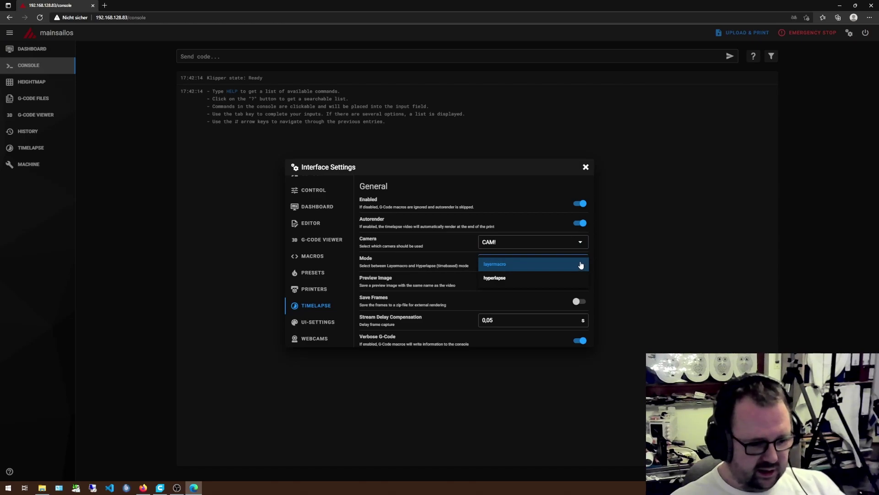
left_click(499, 266)
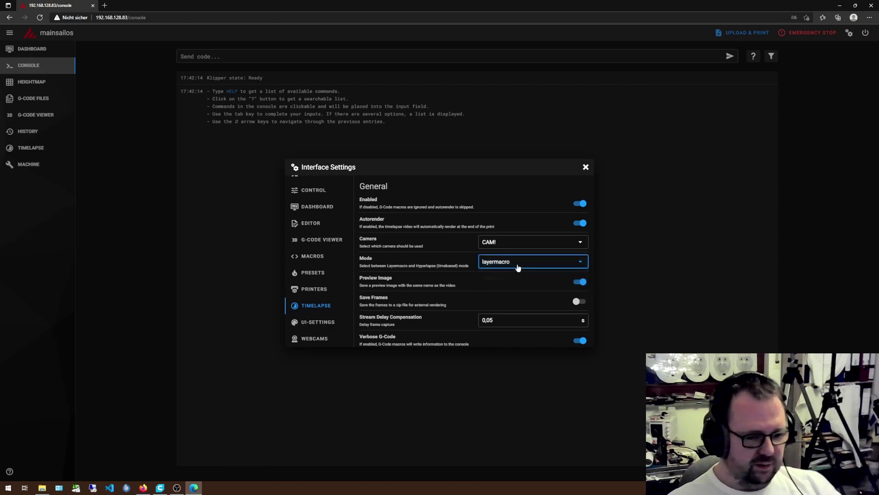
left_click(568, 265)
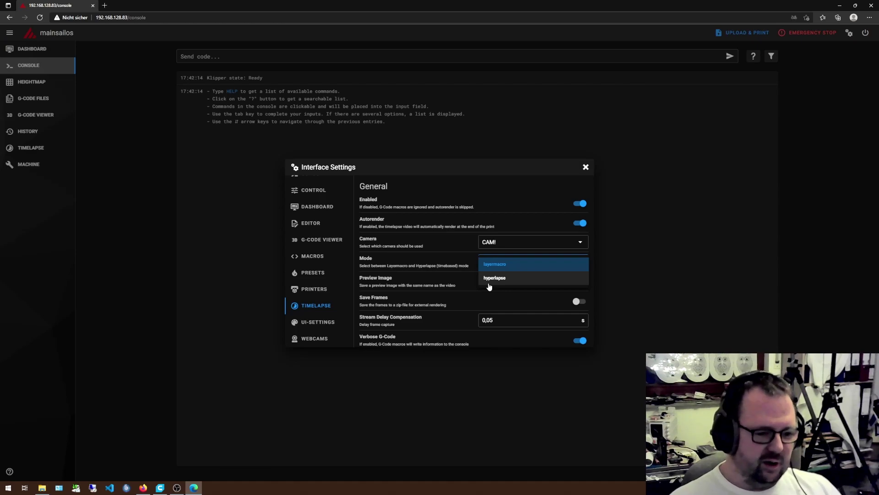
left_click(509, 263)
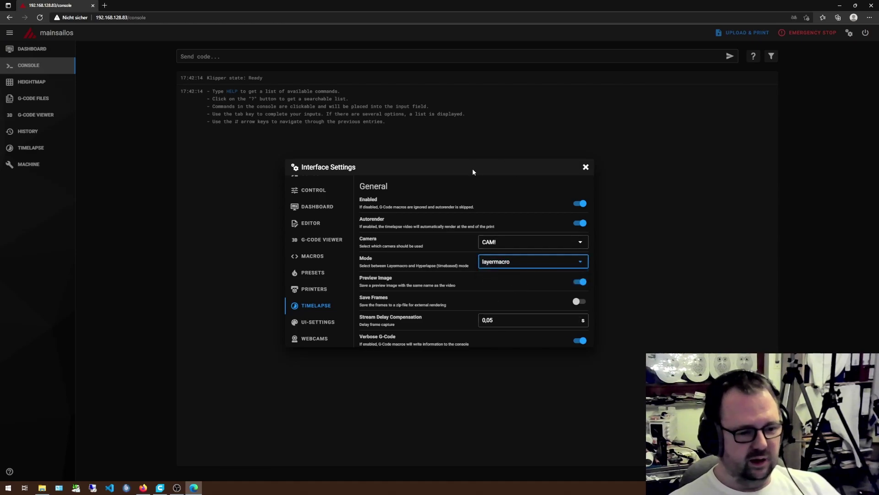
left_click_drag(473, 173, 474, 134)
left_click(516, 173)
- Enable Park Toolhead in the timelapse settings
scroll(543, 267, "down", 1)
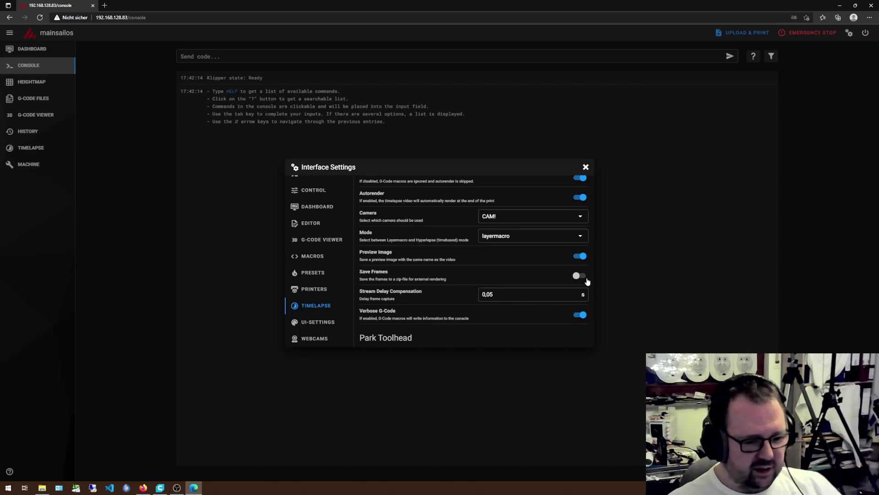
scroll(518, 284, "down", 1)
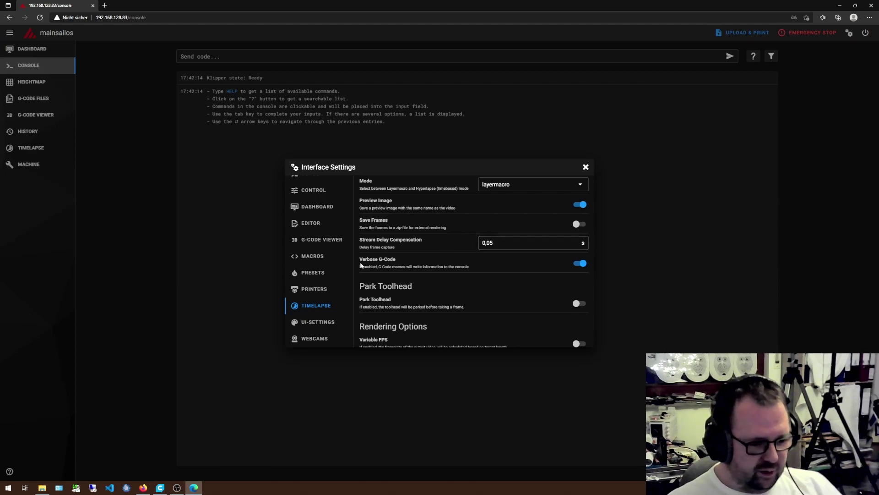
scroll(403, 263, "down", 1)
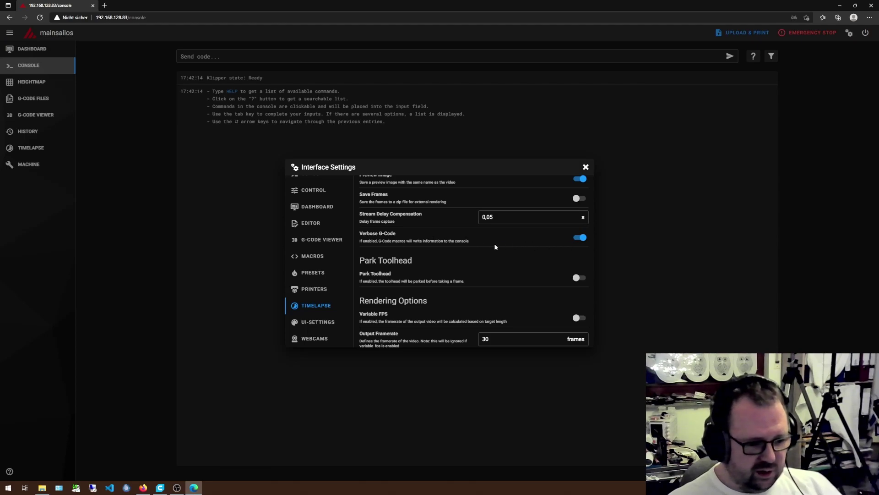
scroll(445, 242, "down", 1)
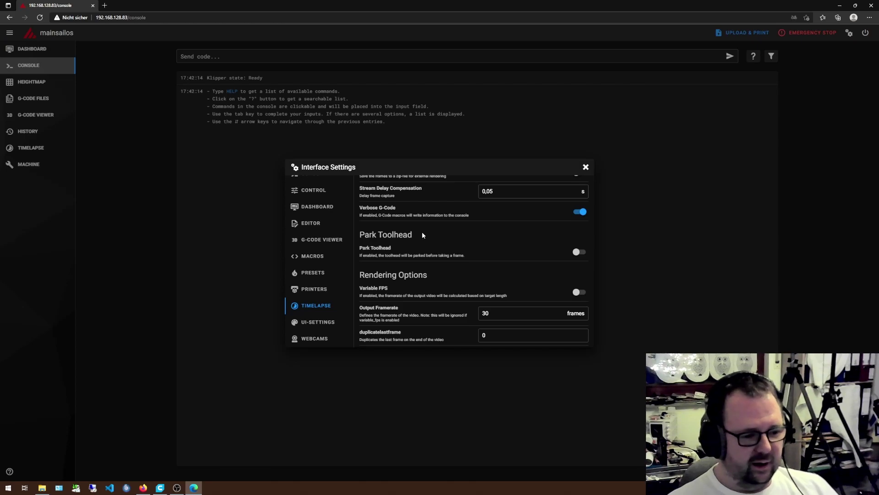
left_click(578, 252)
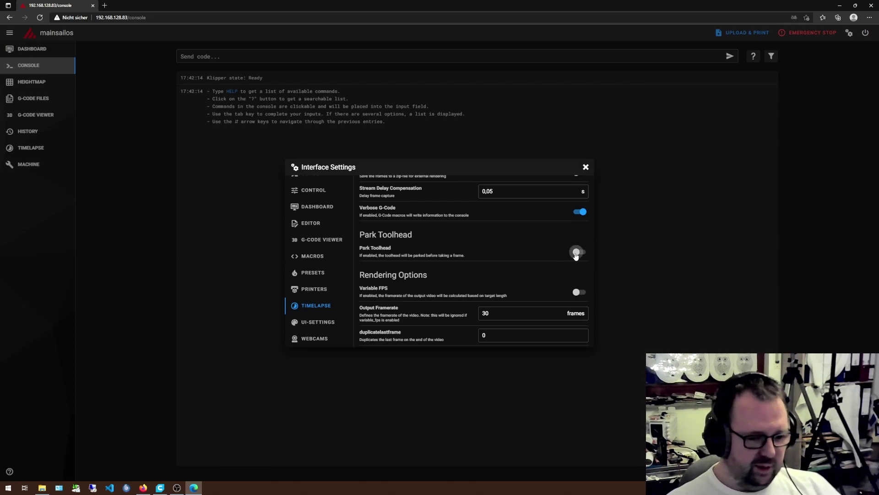
- Examine the toolhead parking settings, from park position to park time, and the rendering options
scroll(513, 239, "down", 1)
scroll(513, 241, "down", 1)
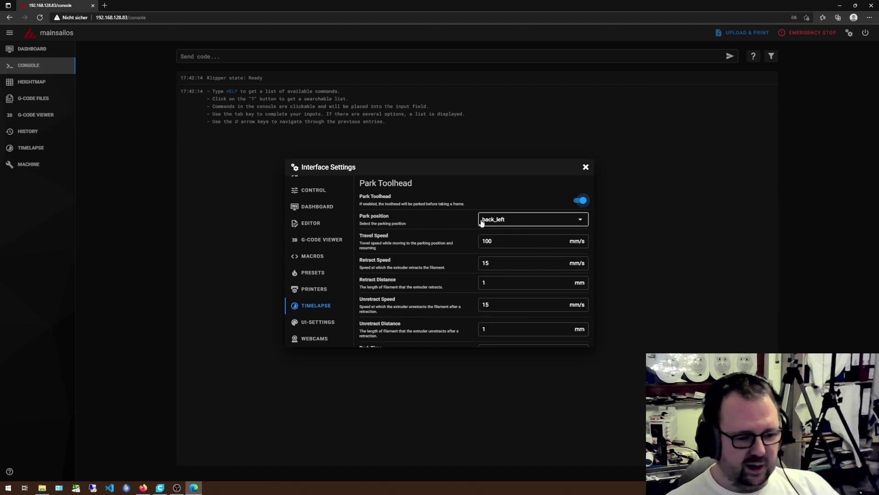
scroll(481, 222, "down", 1)
scroll(461, 224, "up", 1)
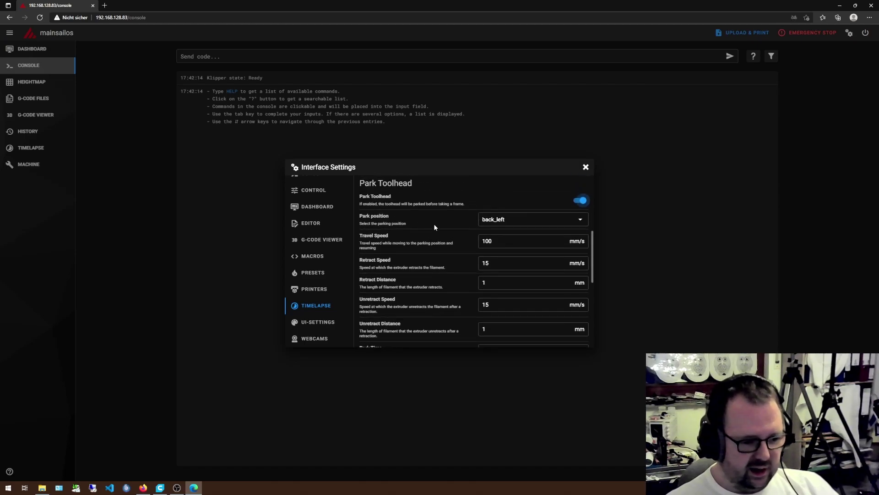
scroll(549, 231, "down", 1)
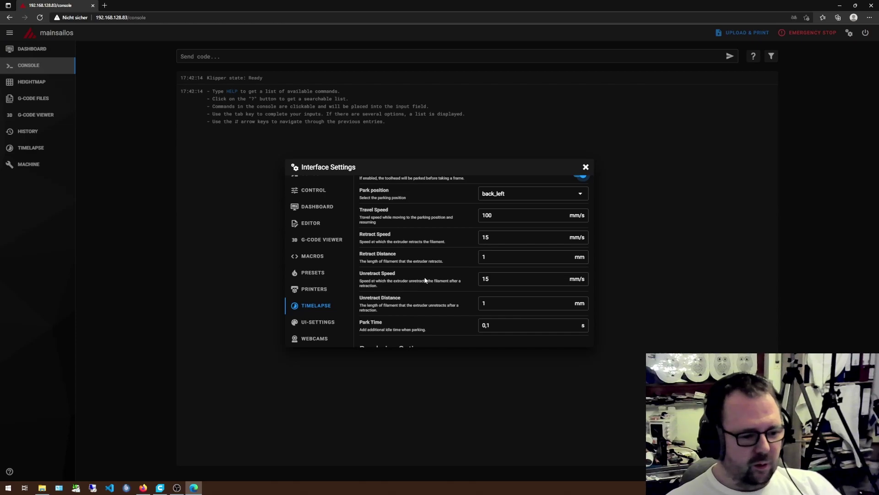
scroll(429, 277, "down", 1)
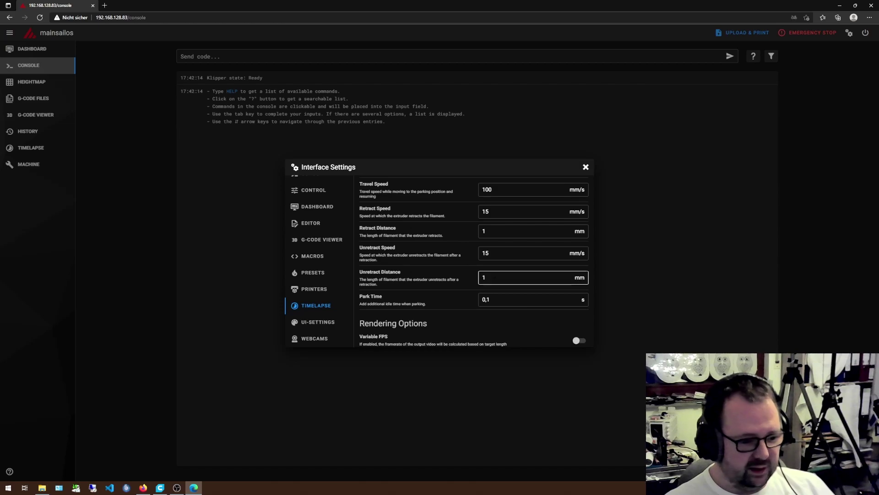
scroll(496, 286, "down", 1)
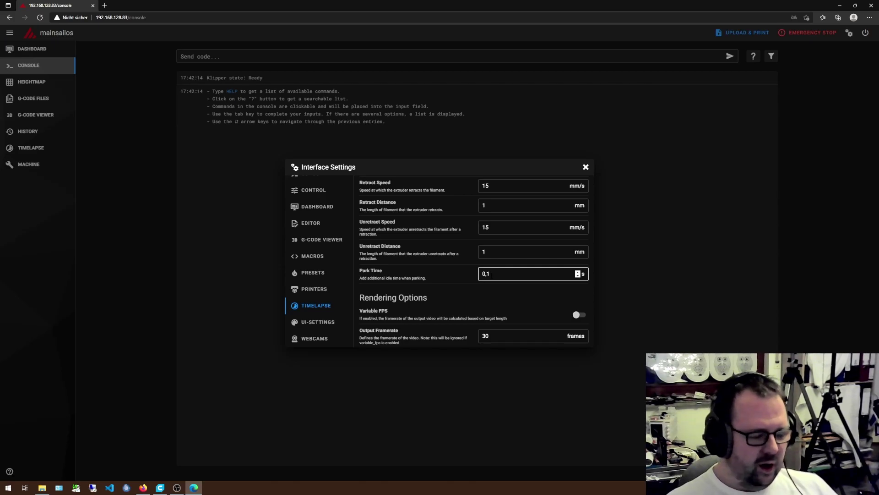
scroll(495, 271, "down", 1)
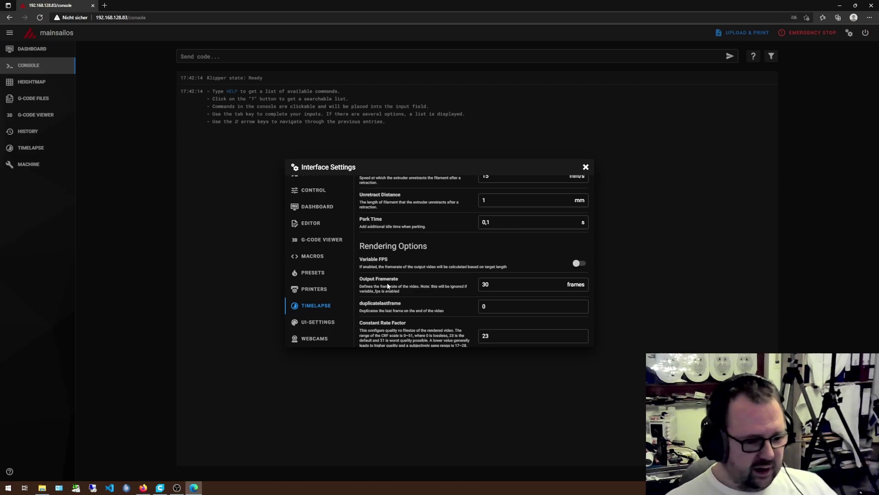
scroll(489, 282, "down", 3)
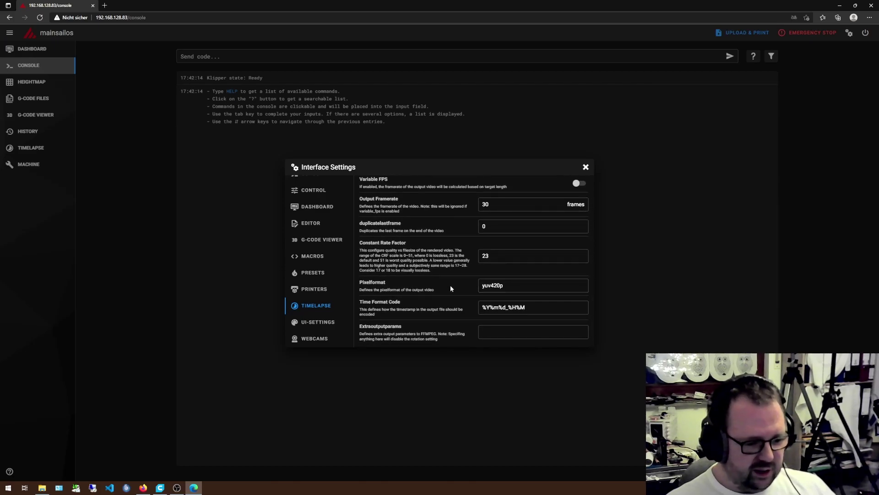
scroll(451, 300, "up", 1)
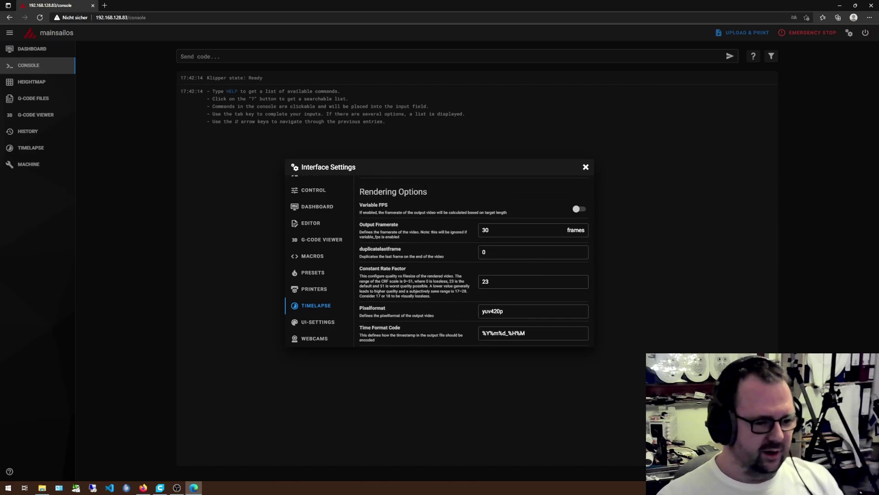
- Turn on Variable FPS to view its target length and frame rate limits, and turn it off again
triple_click(418, 154)
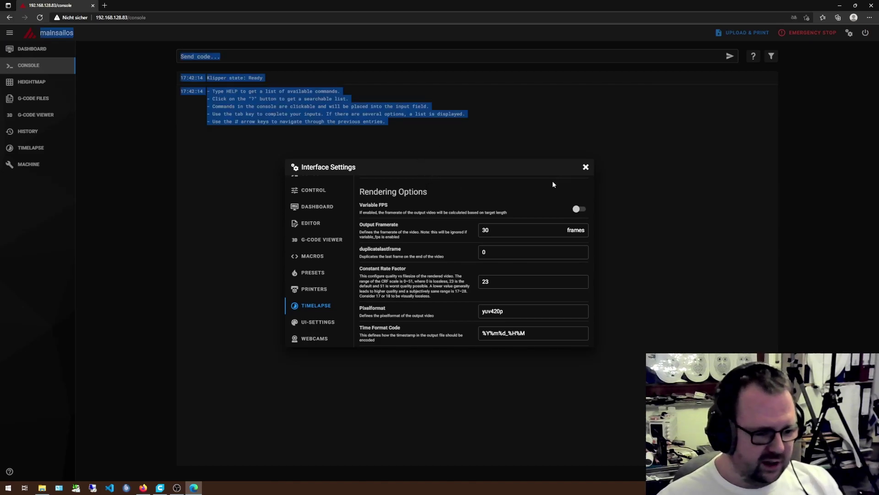
left_click(414, 206)
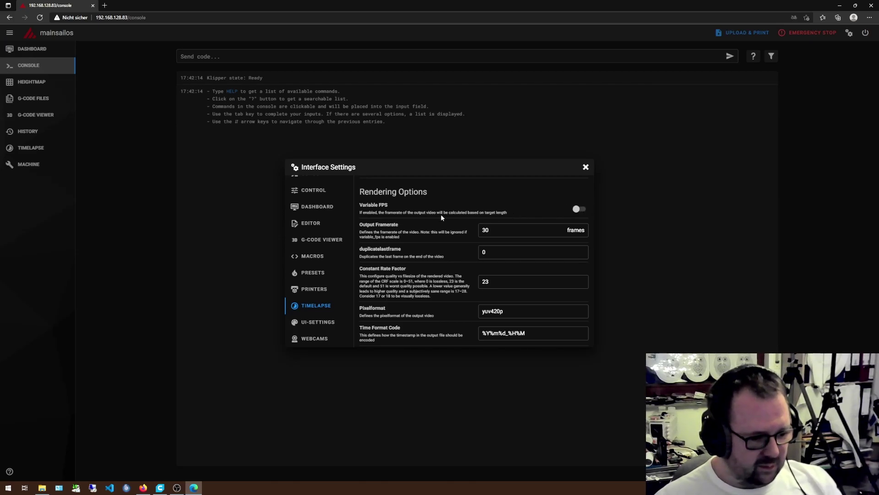
left_click(586, 213)
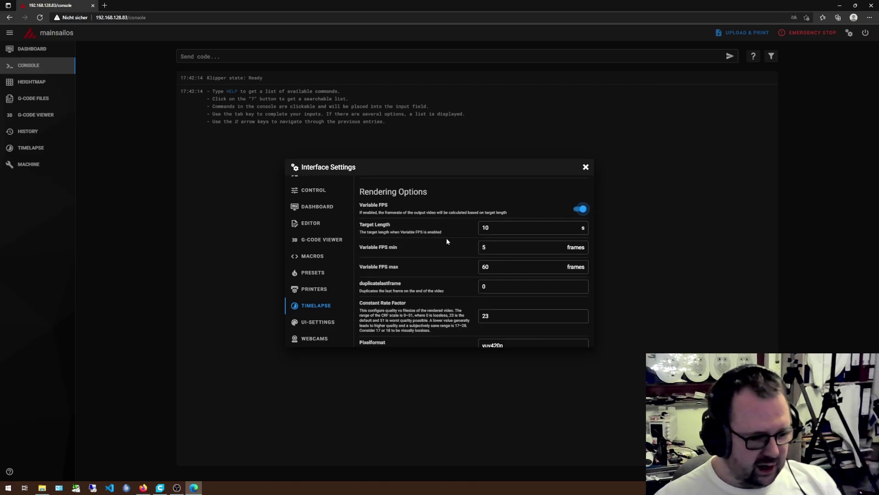
left_click(504, 287)
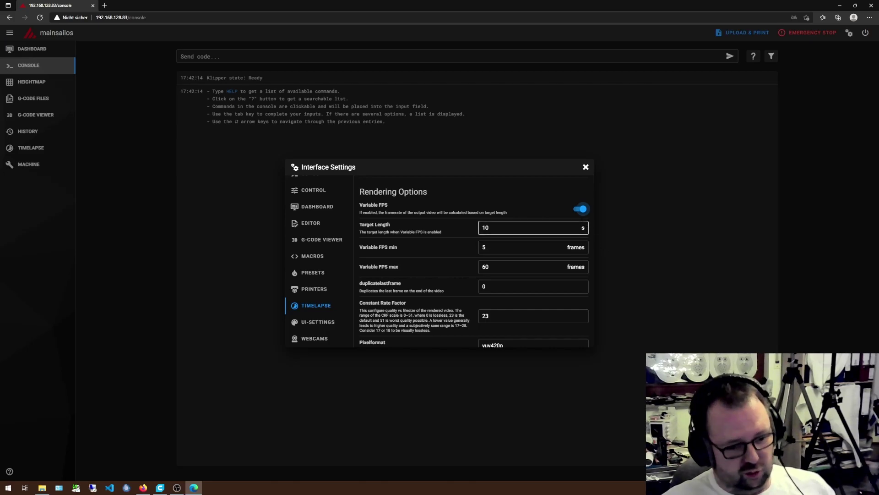
left_click(580, 210)
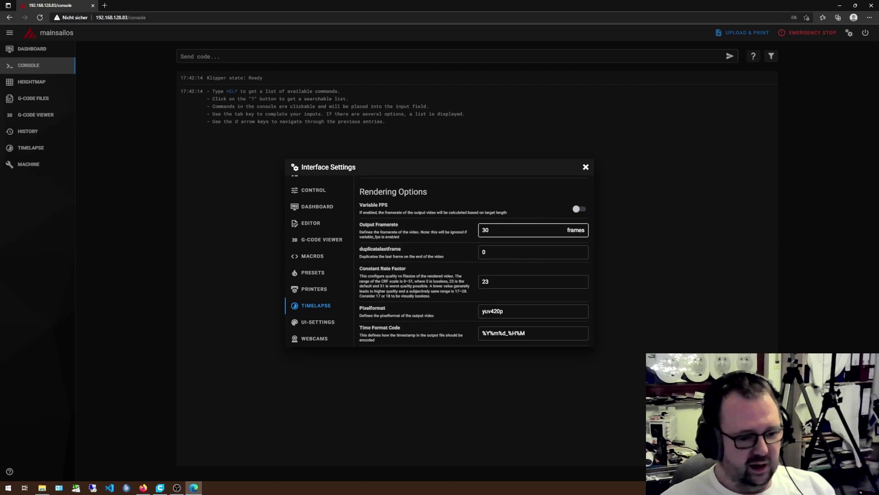
- Review the remaining rendering options, including the Constant Rate Factor, and close the interface settings
scroll(569, 226, "down", 1)
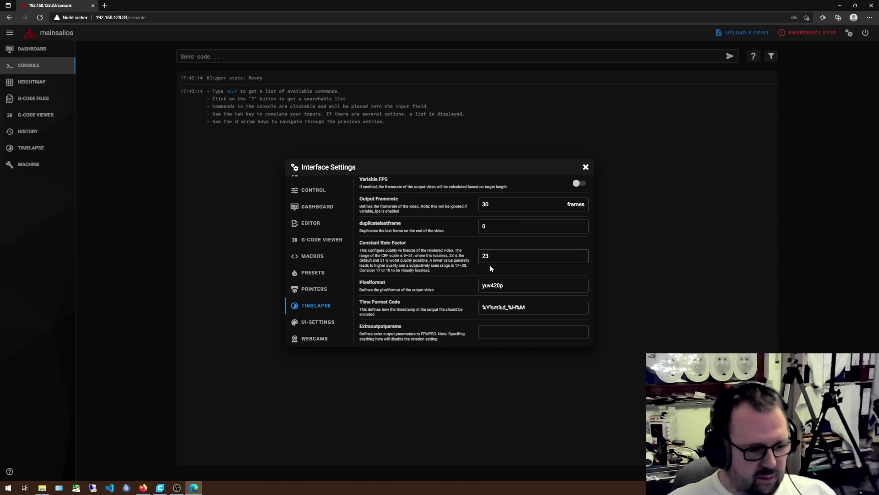
left_click(502, 259)
key("ctrl+a")
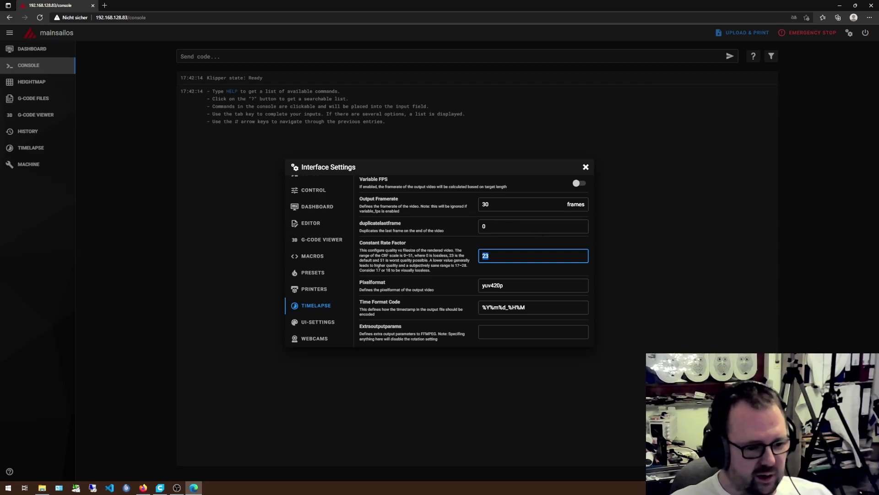
left_click_drag(553, 168, 553, 159)
left_click(586, 167)
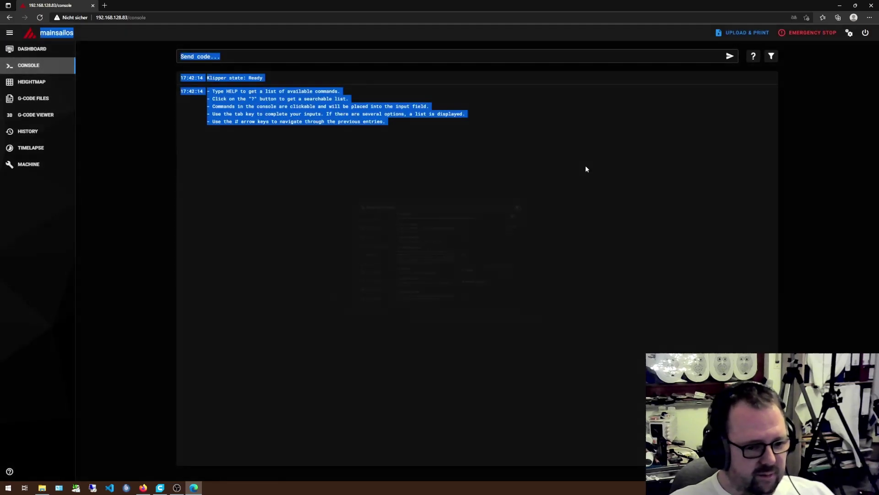
left_click(323, 191)
- Open moonraker.conf from the machine's config files, review its update manager and timelapse sections, and close it without saving
left_click(32, 166)
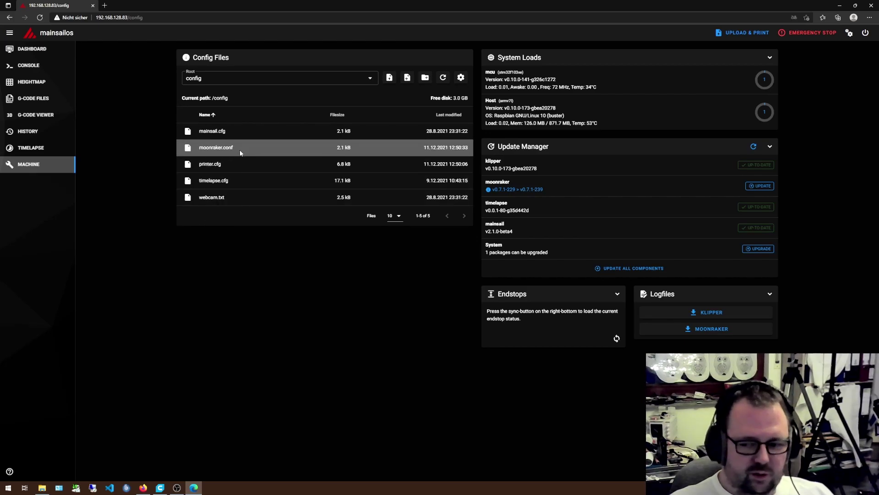
left_click(228, 152)
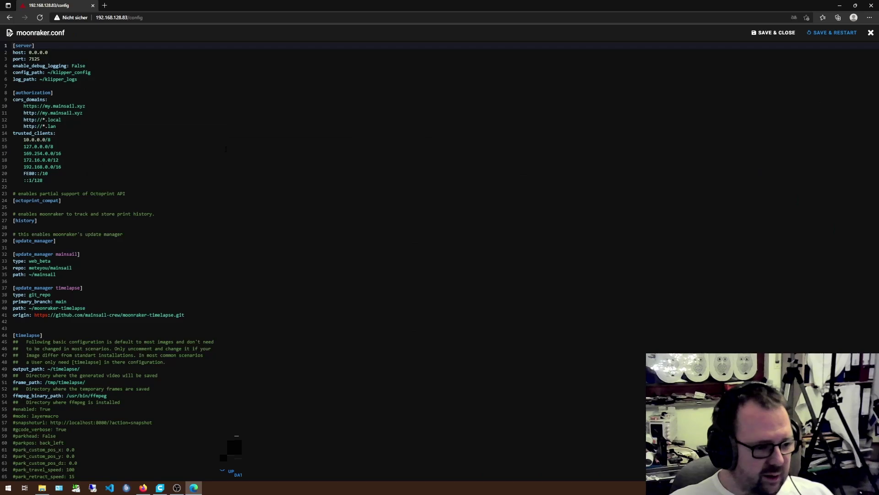
scroll(206, 235, "down", 4)
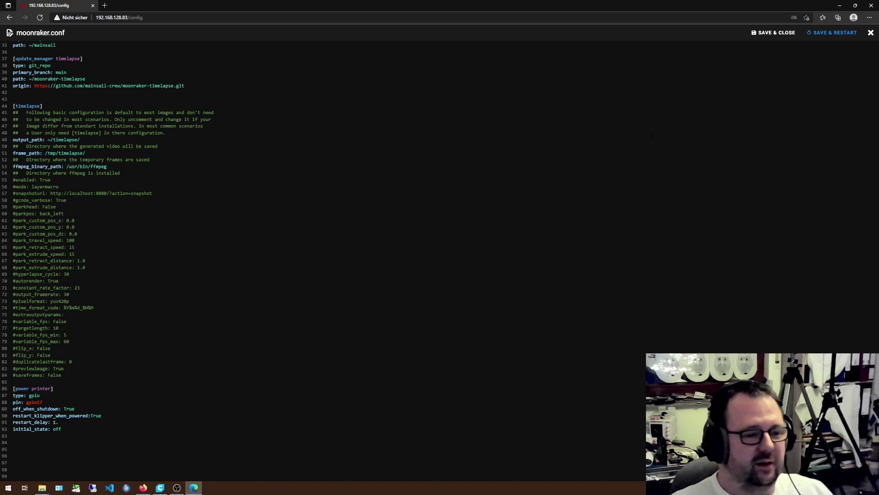
left_click(870, 33)
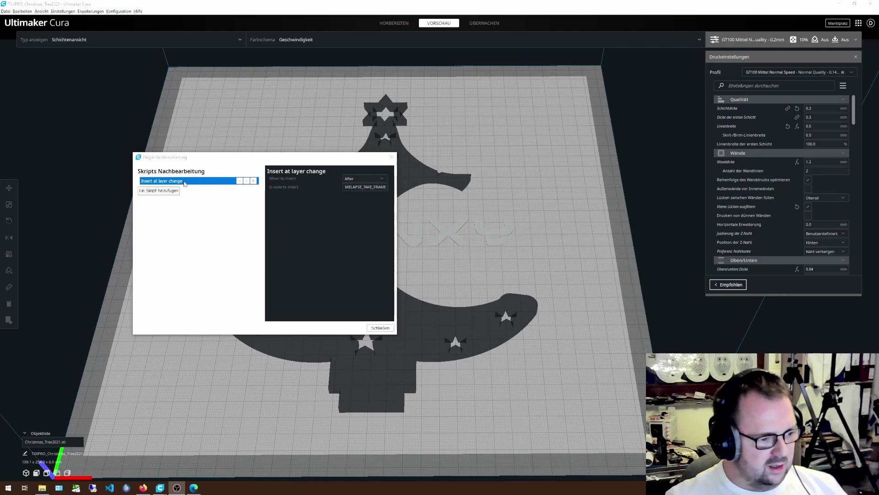
- Check the full G-code to insert, TIMELAPSE_TAKE_FRAME, from start to end in the Insert at layer change post-processing script
left_click(361, 187)
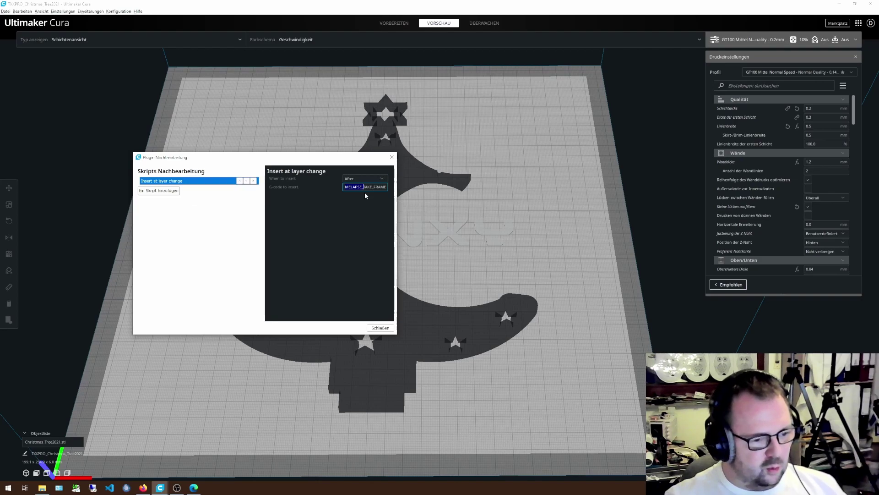
left_click_drag(306, 163, 335, 163)
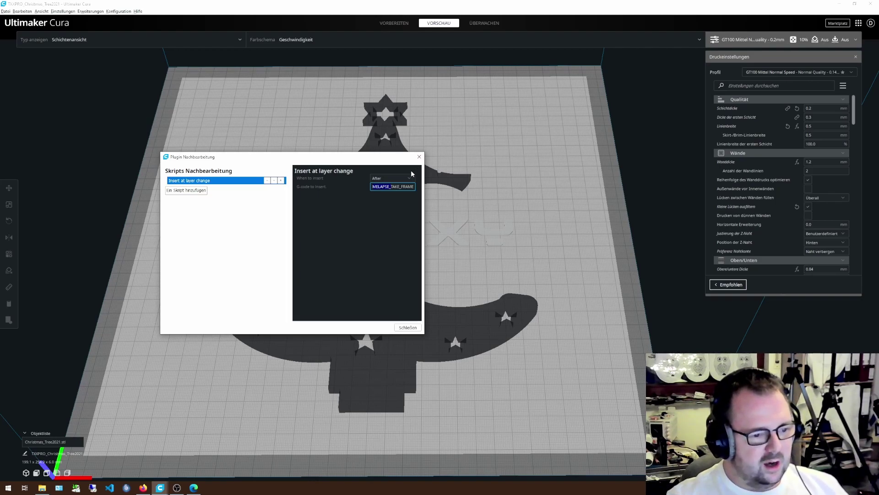
left_click(382, 187)
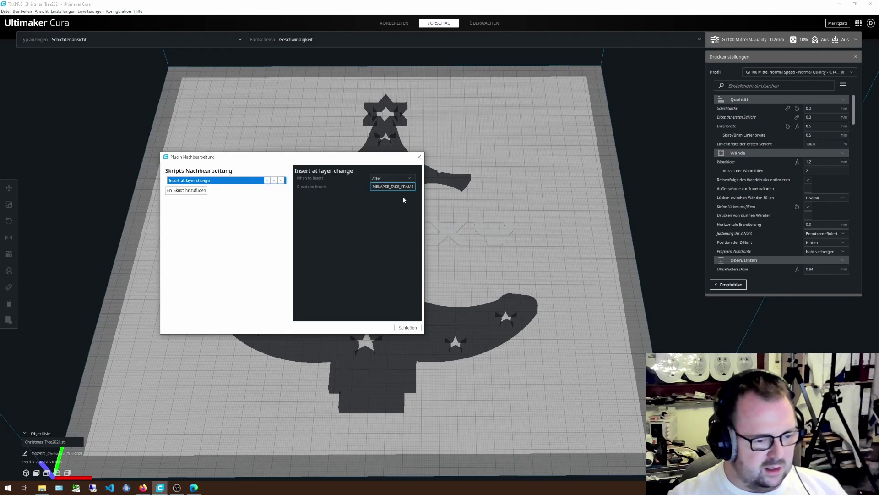
key("Home")
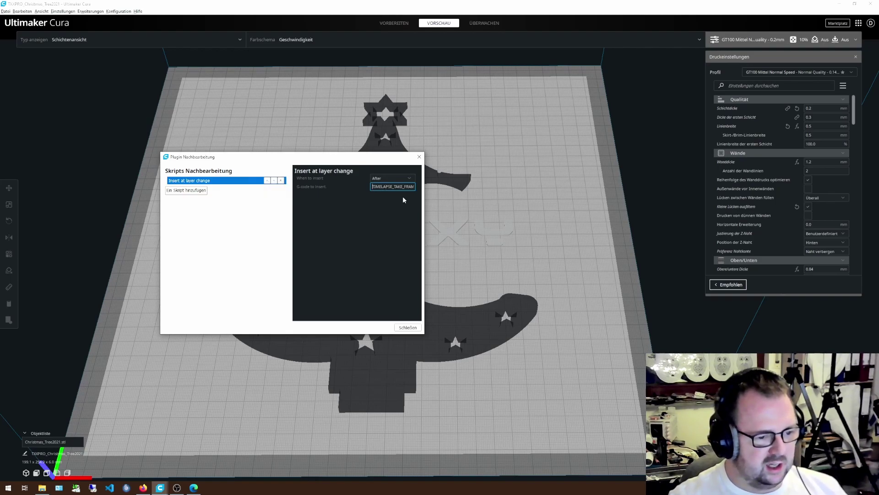
key("End")
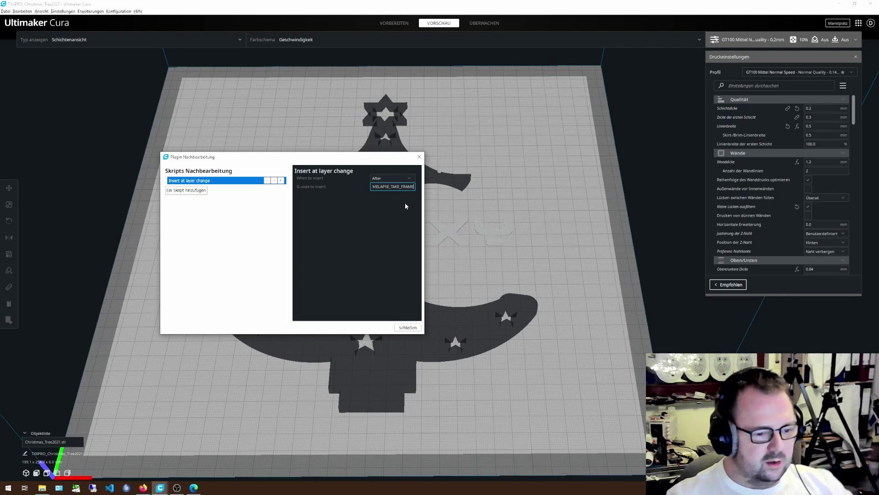
left_click_drag(294, 159, 290, 133)
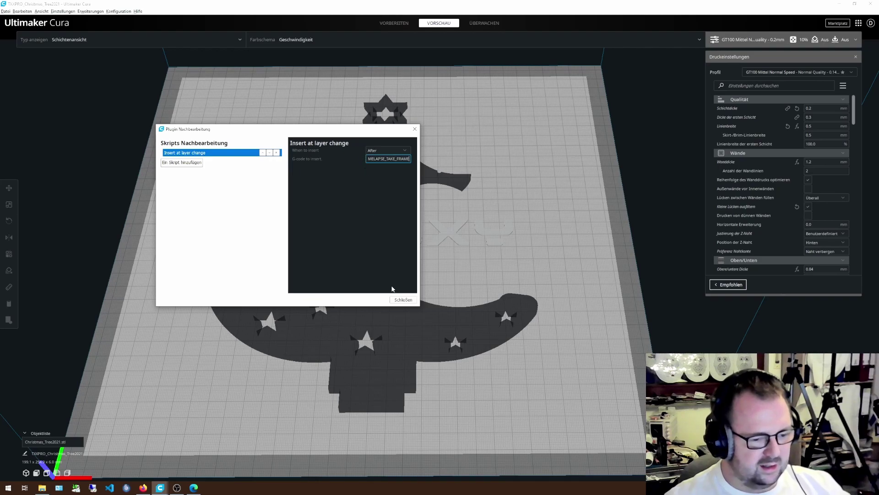
- Set the Insert at layer change script to insert its G-code Before the layer change, and close the post-processing window
left_click(404, 151)
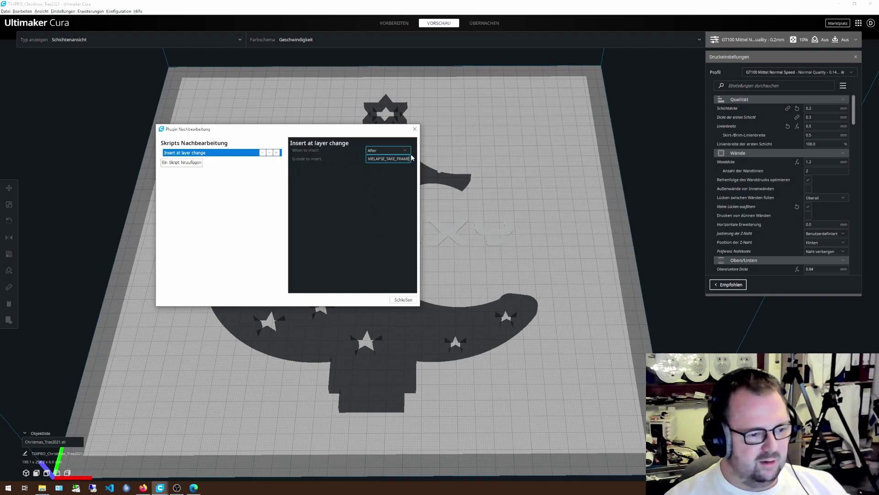
left_click(404, 151)
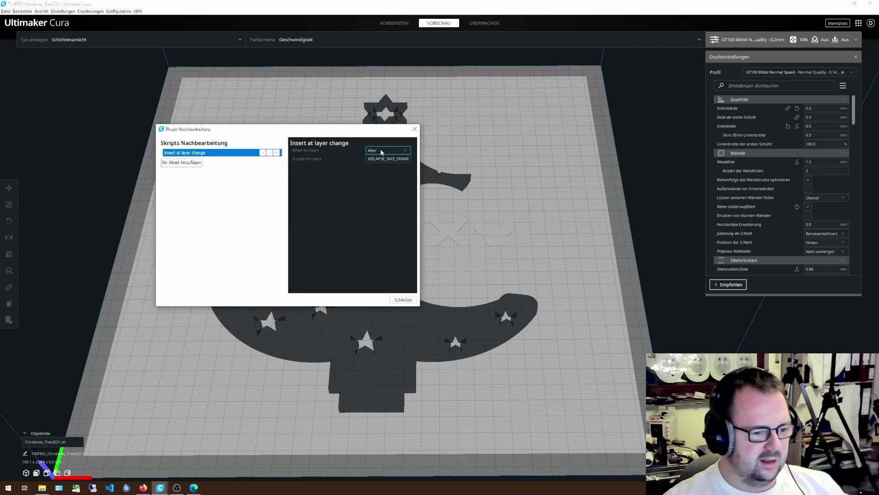
left_click(380, 160)
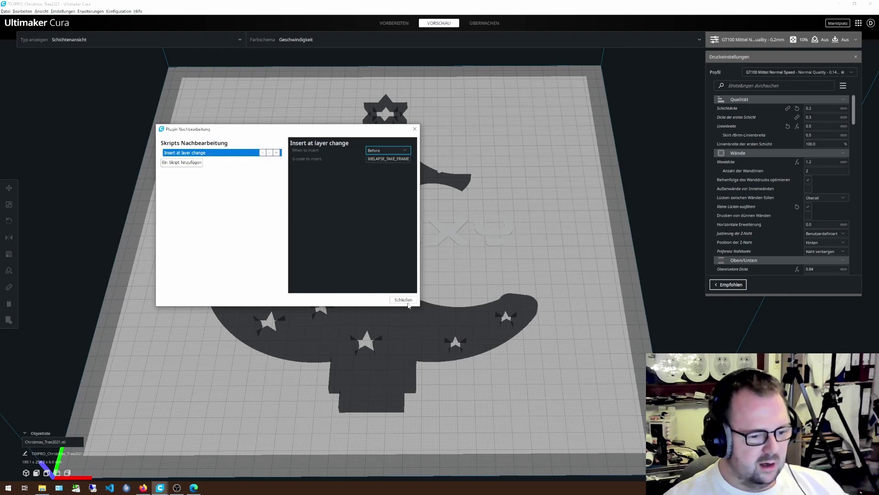
left_click(406, 301)
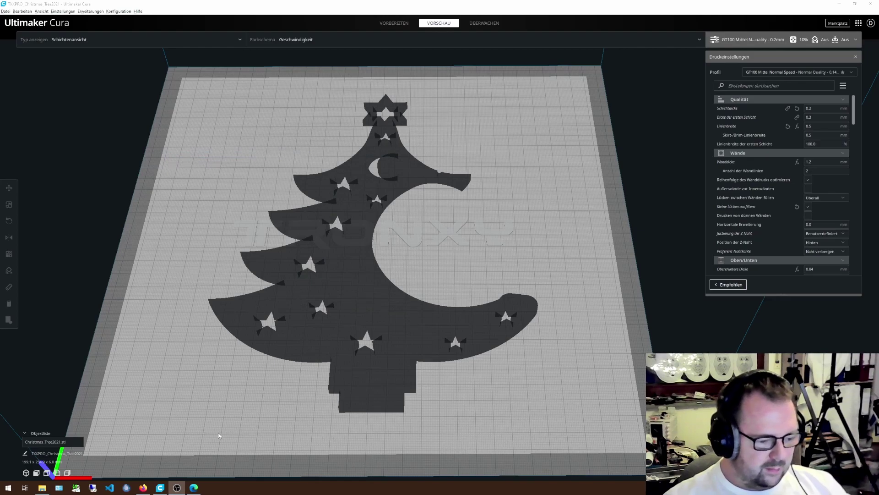
- Switch to Mainsail in the browser, dismiss the finished system update report and show the dashboard with its timelapse macros
left_click(194, 487)
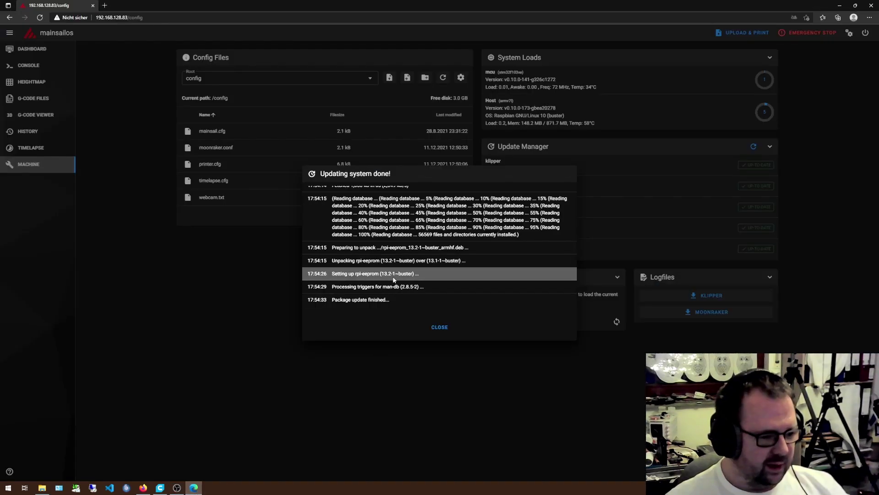
left_click(440, 326)
left_click(28, 54)
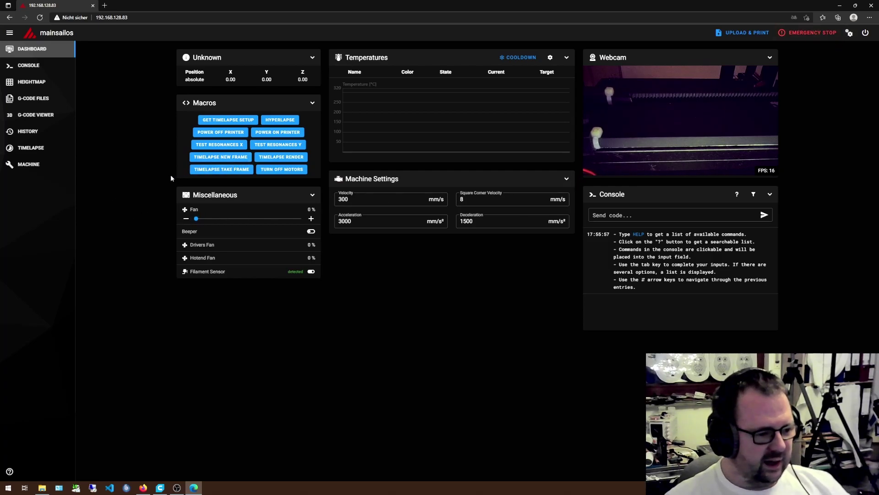
- Open printer.cfg from the machine's config files and examine its timelapse macro section, including the TIMELAPSE_RENDER macro
left_click(32, 165)
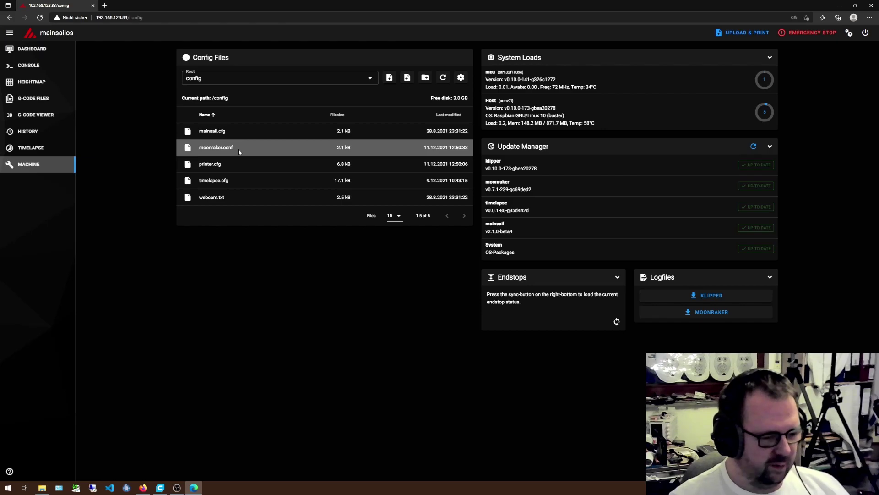
left_click(218, 164)
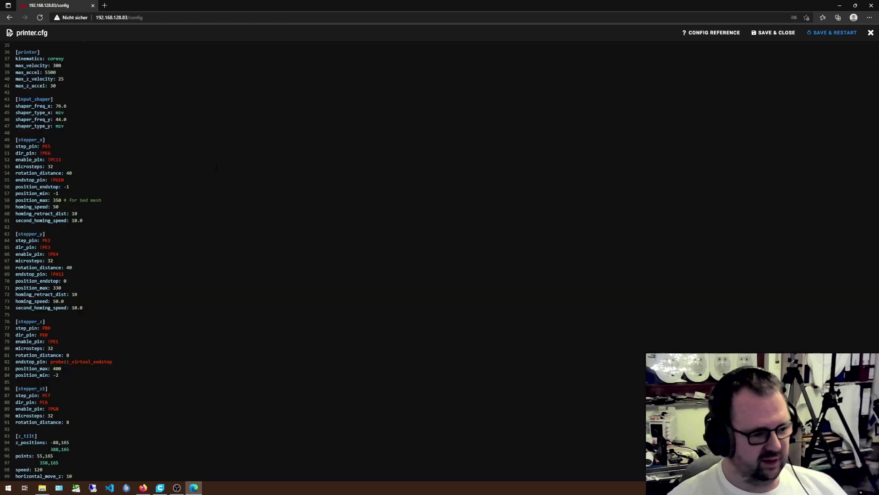
scroll(218, 192, "down", 20)
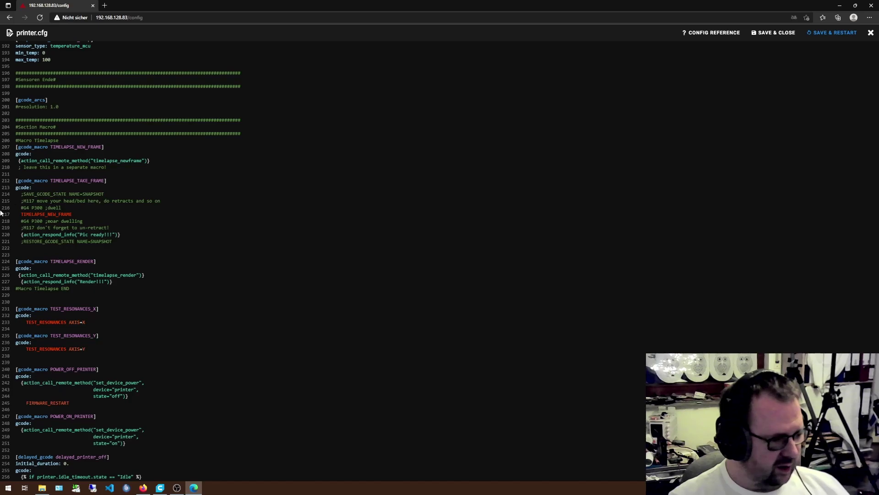
left_click_drag(15, 261, 112, 282)
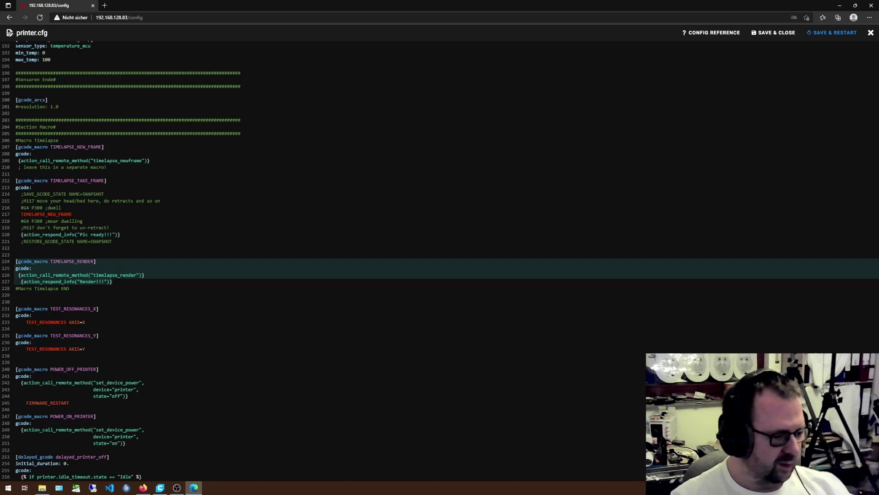
left_click(118, 290)
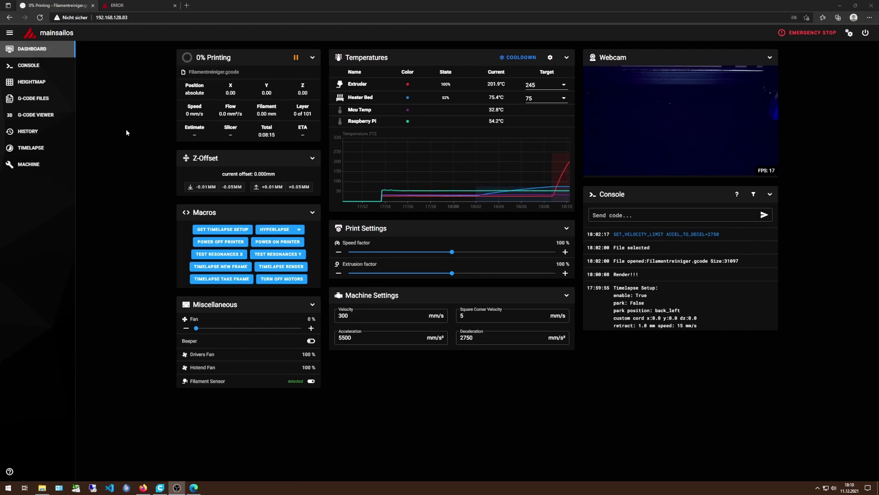
- Set the extruder's target temperature to 230 °C for the Filamentreiniger.gcode print
left_click(542, 85)
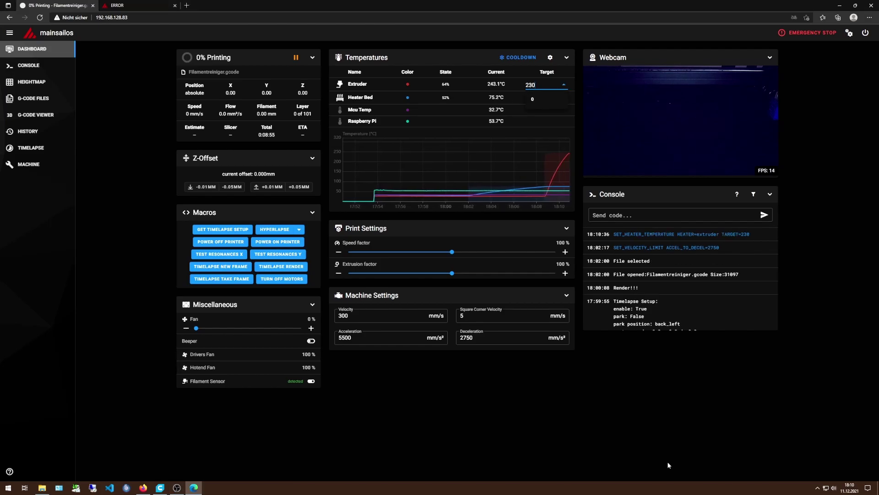